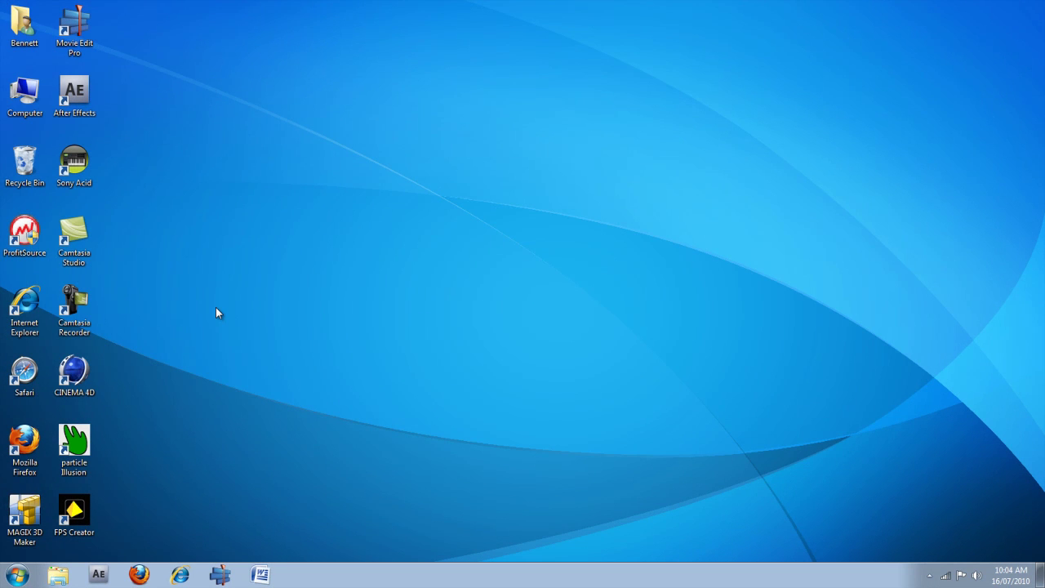
- Launch After Effects CS4 from the Windows 7 taskbar
click(98, 574)
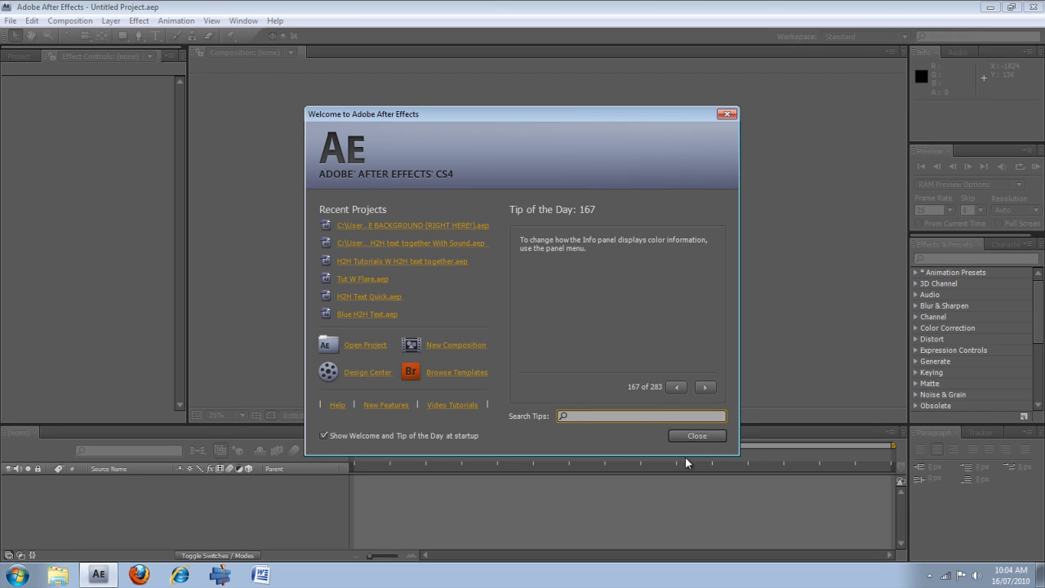
- Dismiss the Welcome screen and start a new composition lasting 0:00:10:00
click(696, 436)
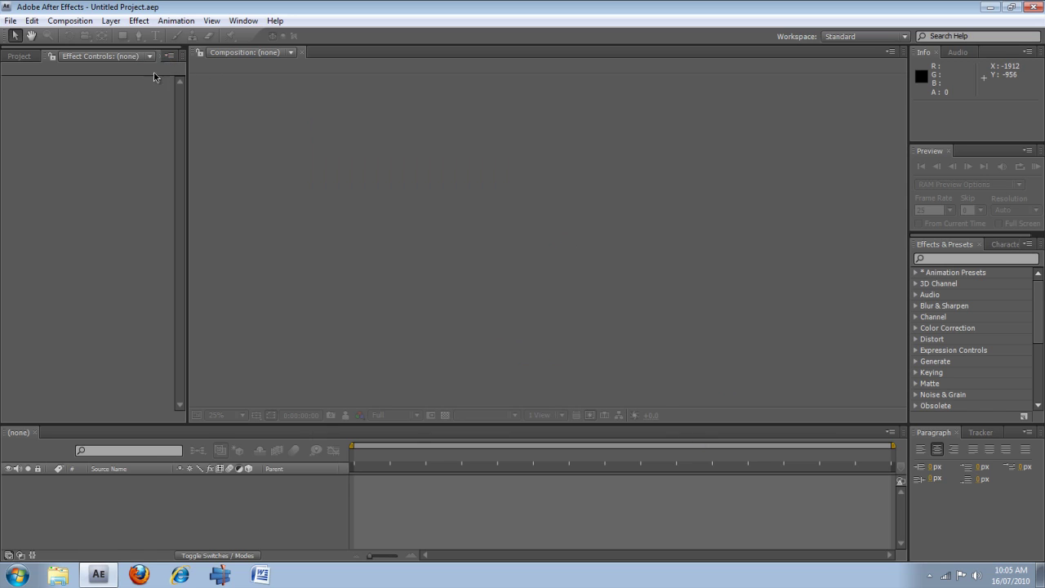
click(27, 57)
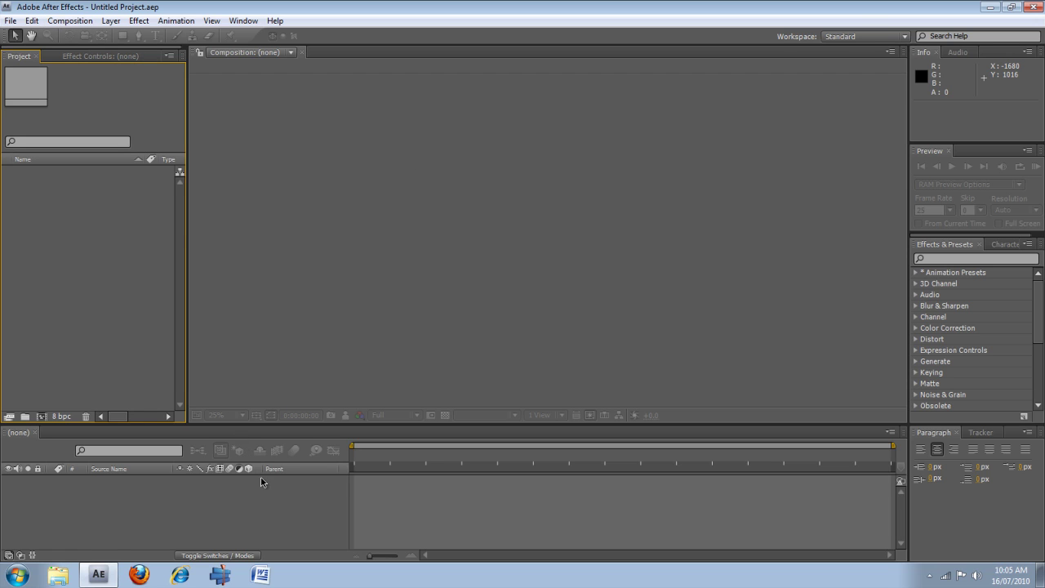
click(72, 22)
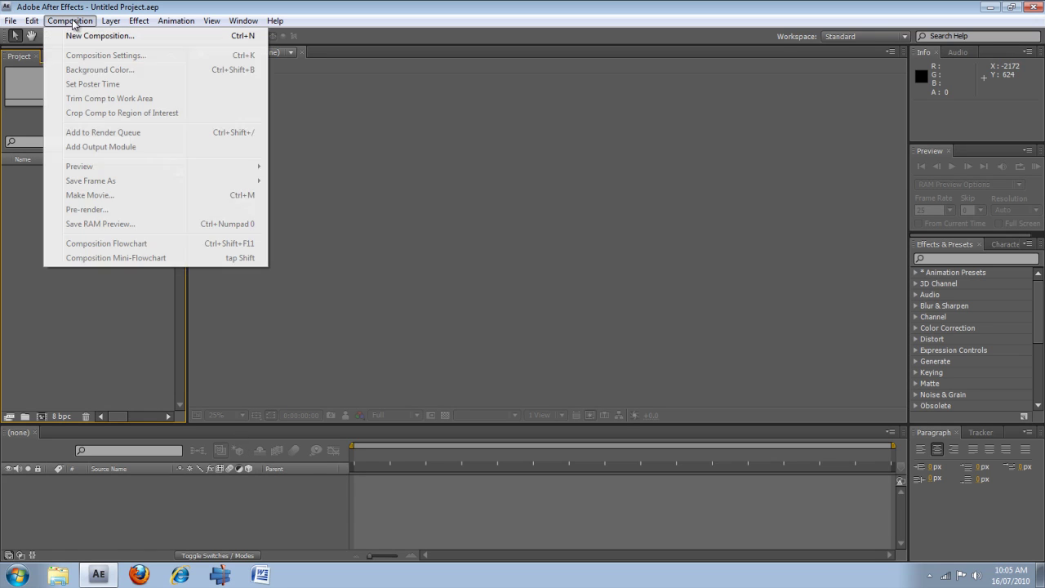
click(82, 36)
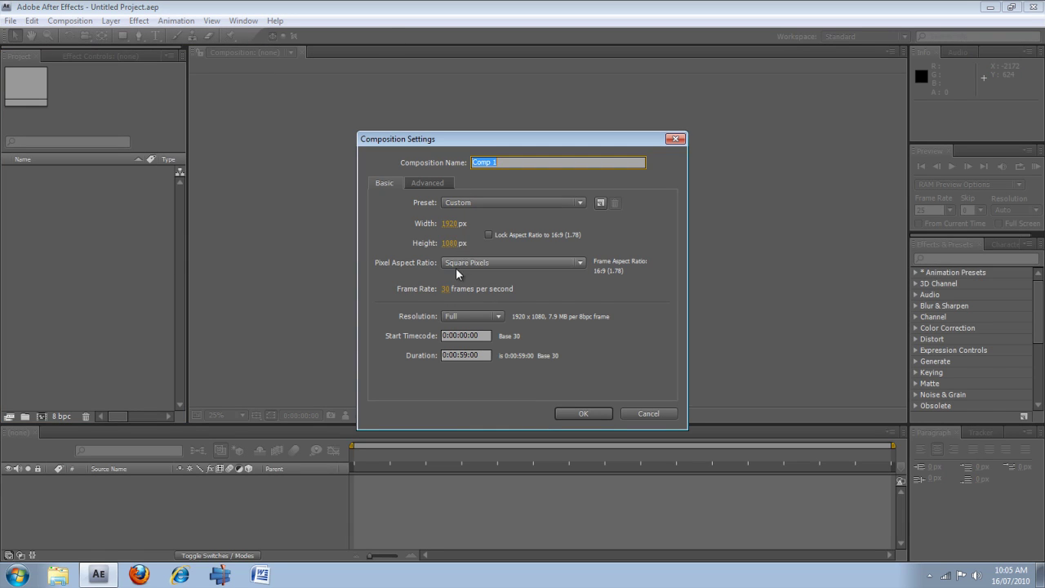
double_click(462, 355)
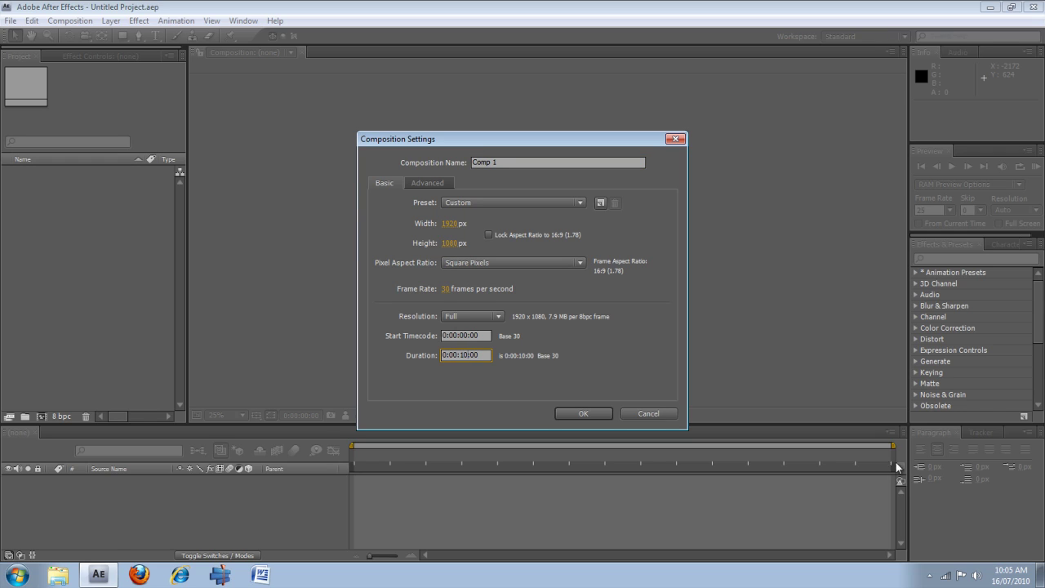
click(576, 365)
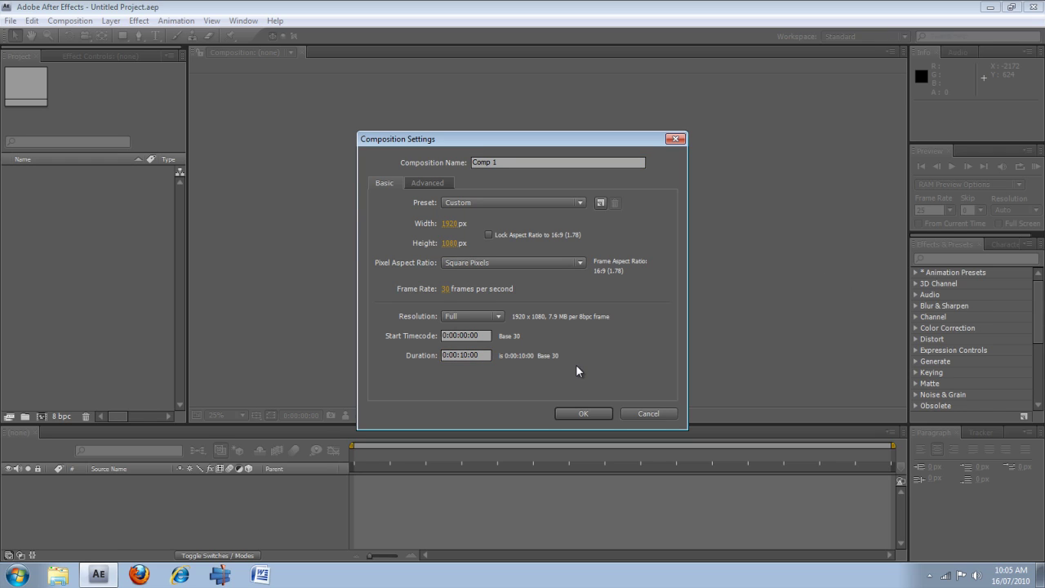
- Set the composition size to 1920 width by 1280 height
click(452, 229)
text(1280)
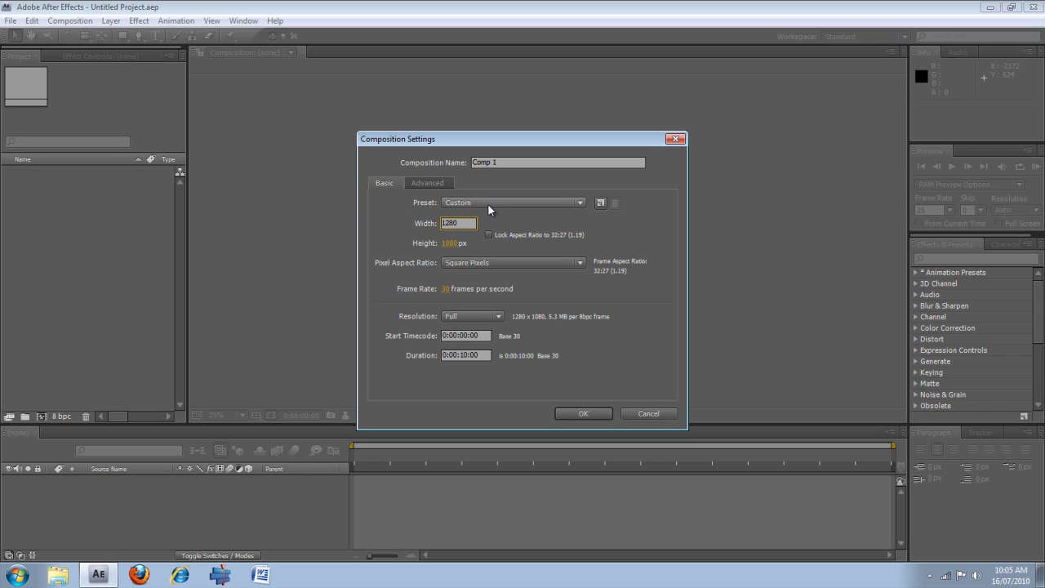
key(Return)
click(451, 224)
text(1920)
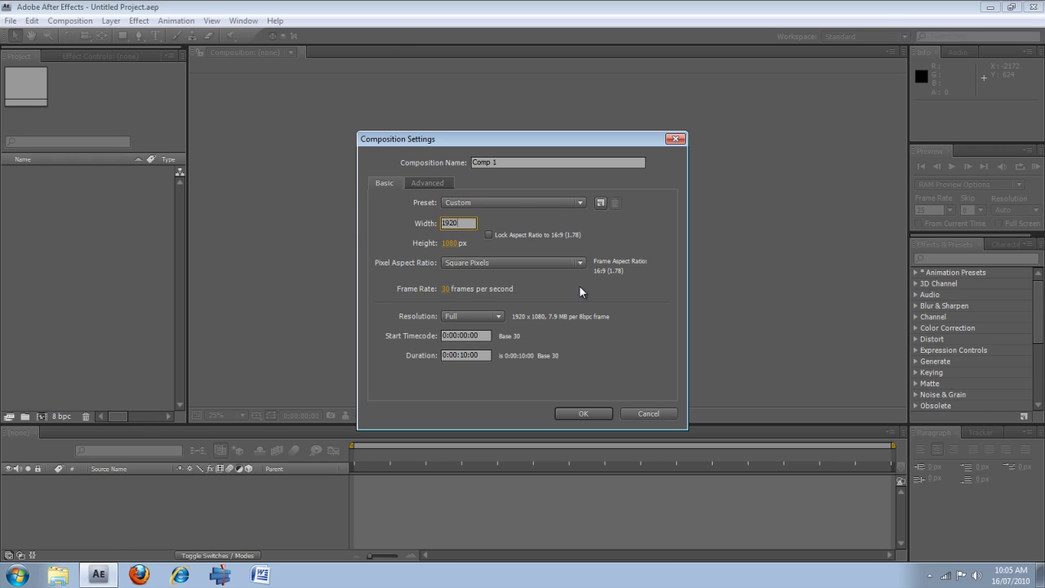
click(445, 243)
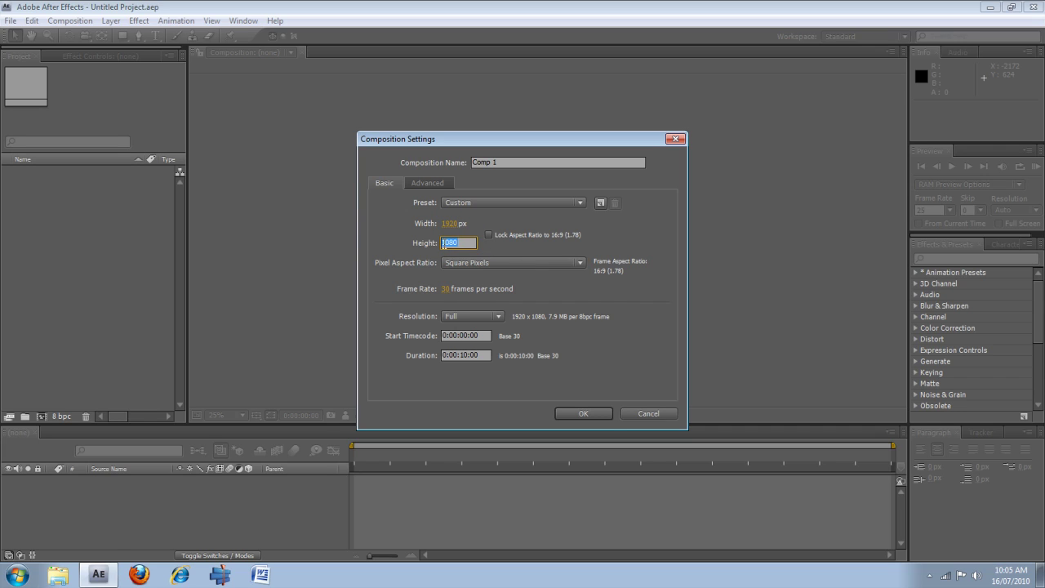
text(1280)
key(Return)
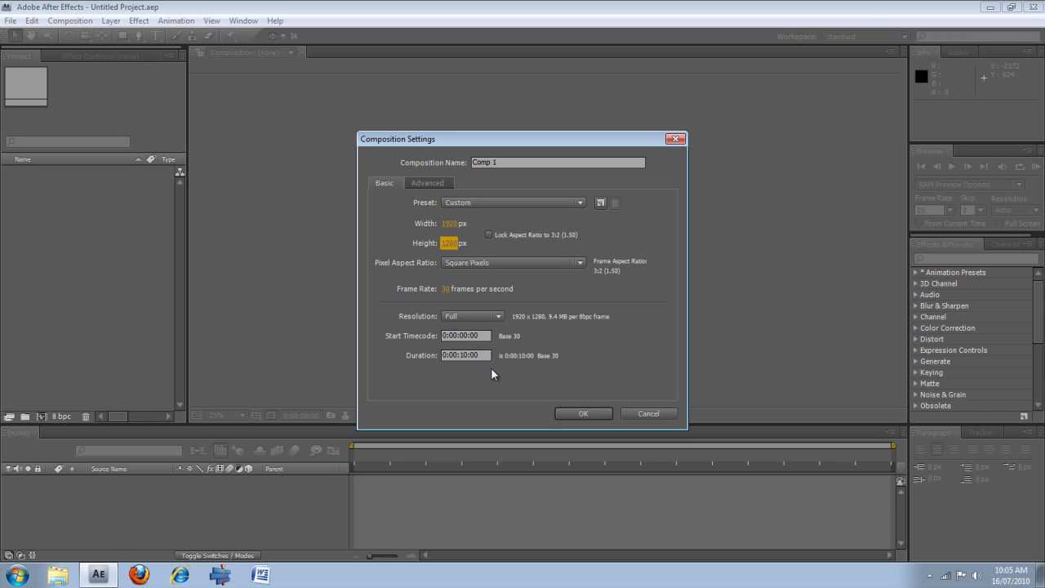
- Create Comp 1 with these settings, cancelling an extra New Composition dialog
click(583, 414)
click(587, 414)
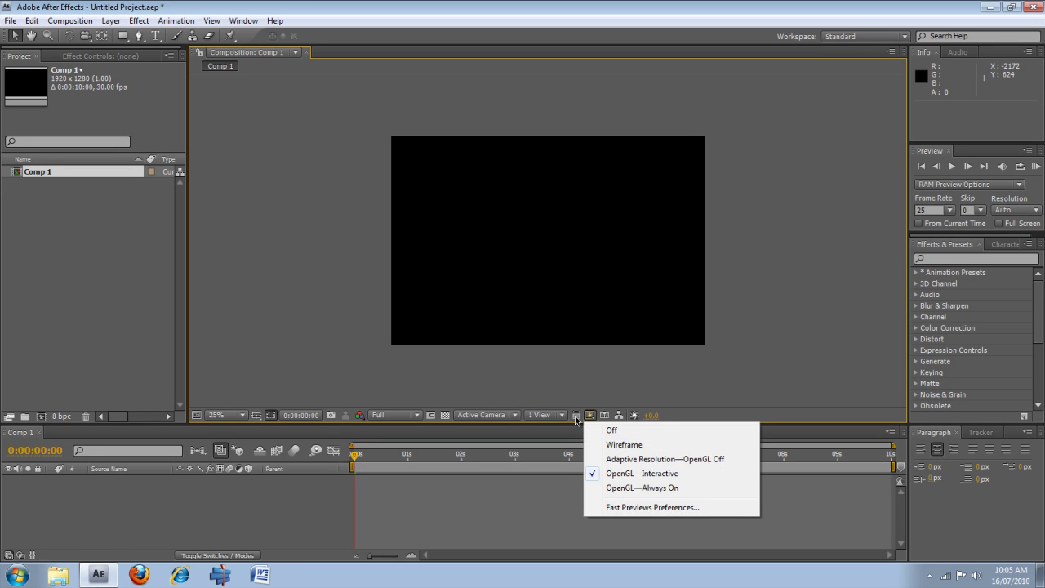
click(380, 358)
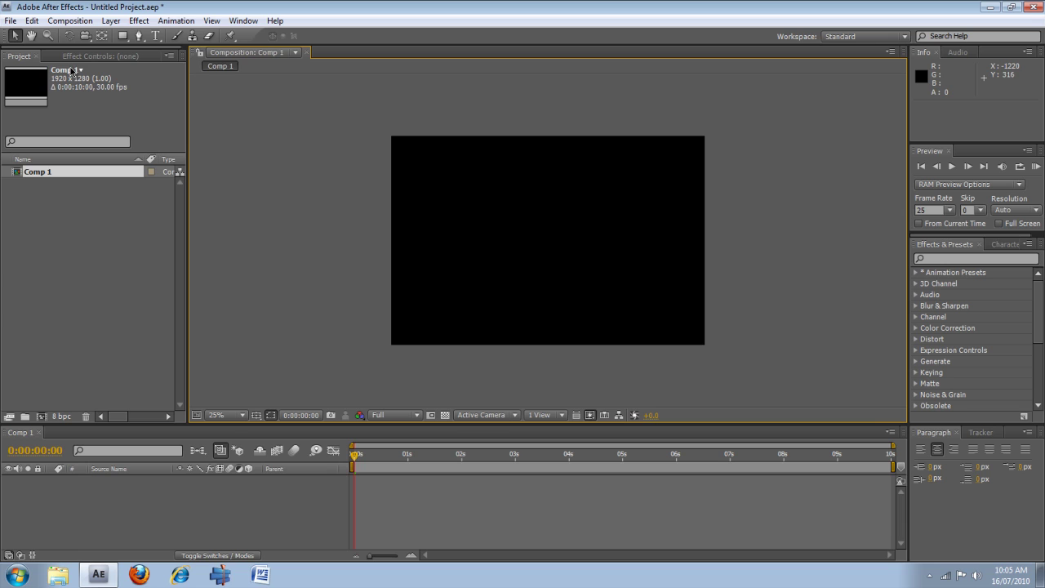
click(69, 21)
click(102, 36)
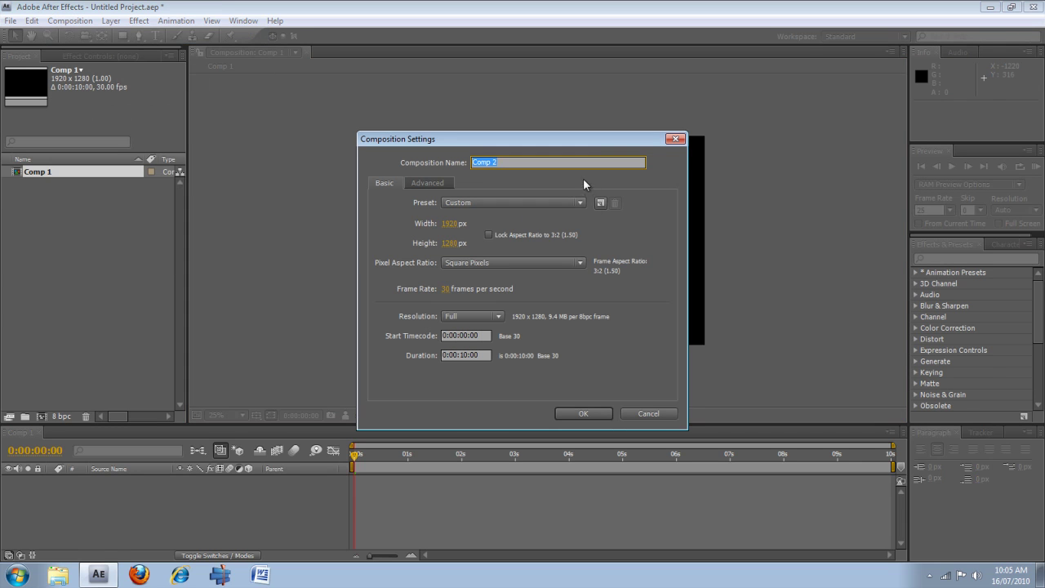
click(645, 413)
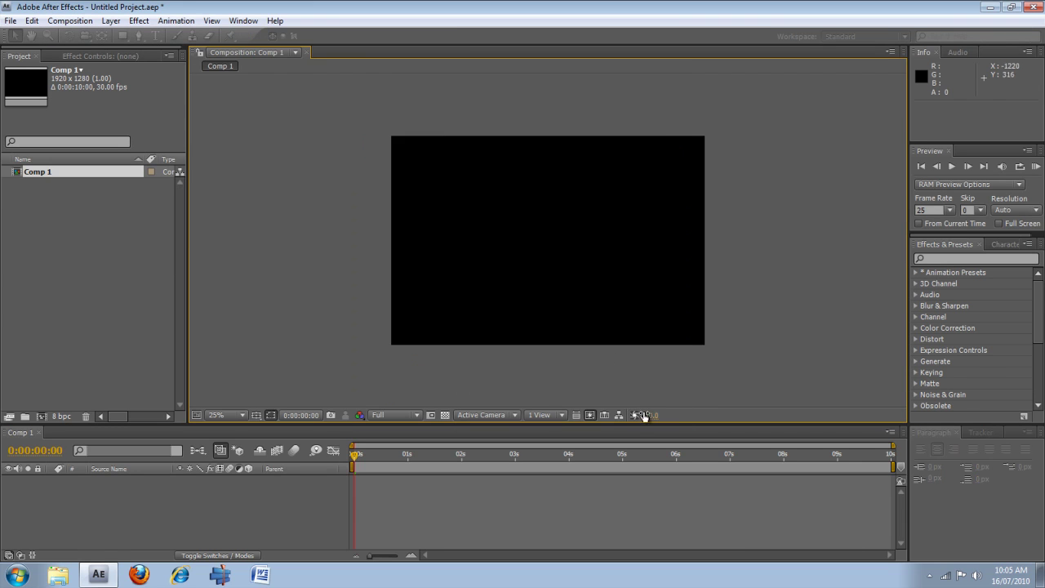
- Rename Comp 1 in the Project panel to 'Tutorial'
right_click(56, 171)
click(98, 306)
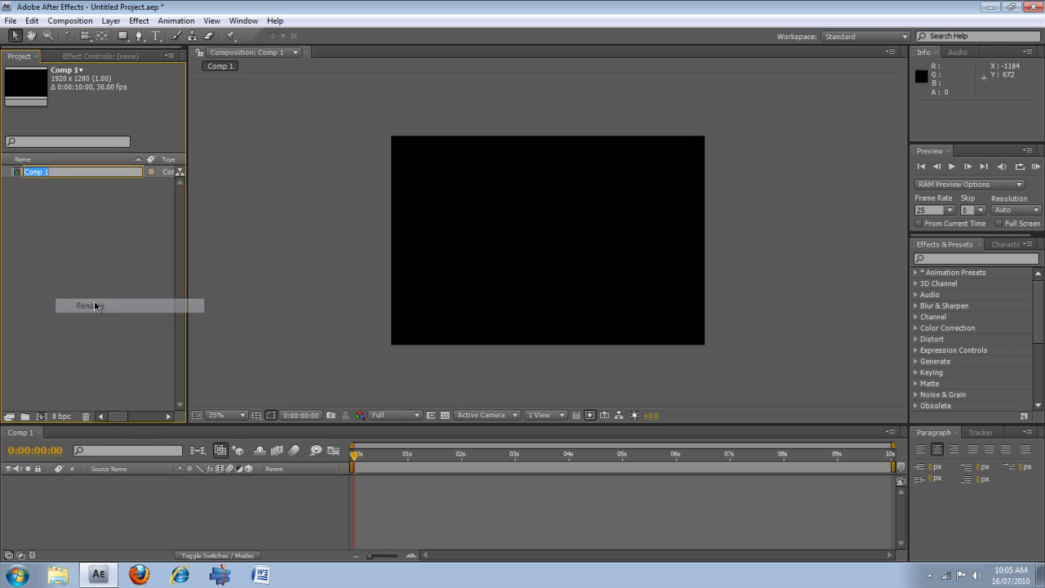
text(Tutorial)
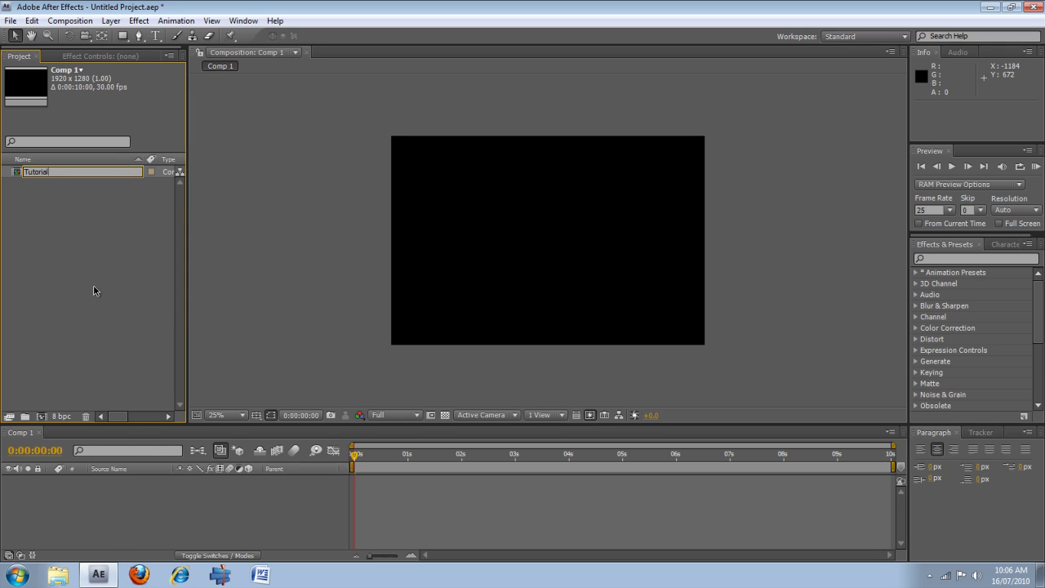
key(Return)
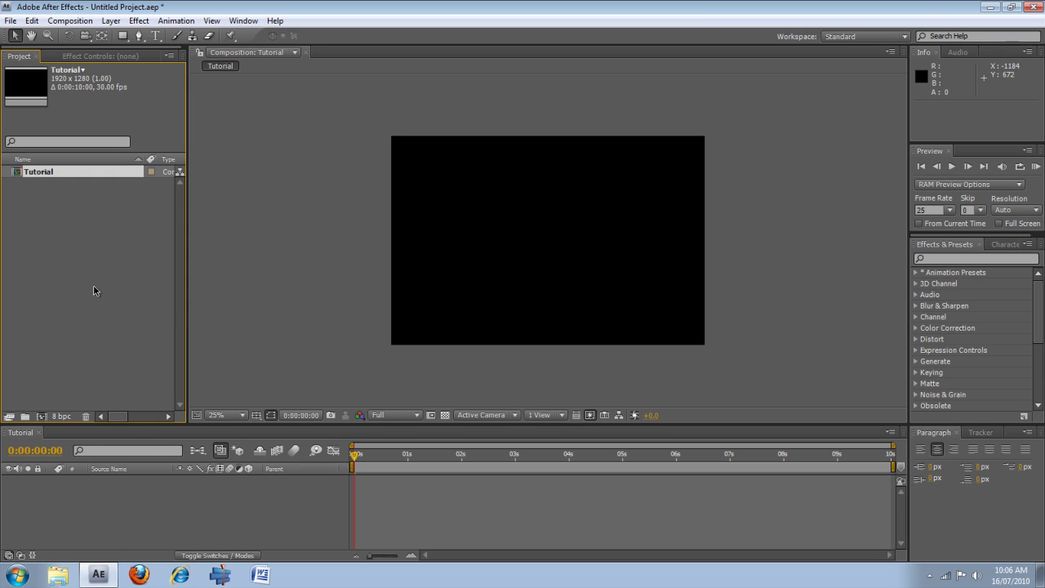
click(135, 272)
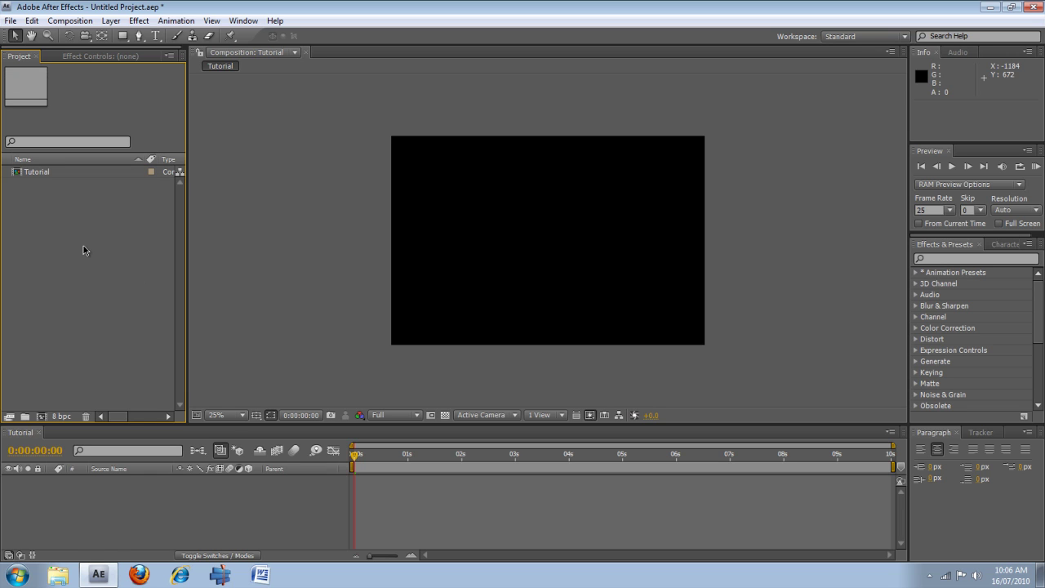
- Import Epic Wolf.jpg from the Gallery folder through the Project panel's Import > File
click(11, 20)
mouse_move(181, 235)
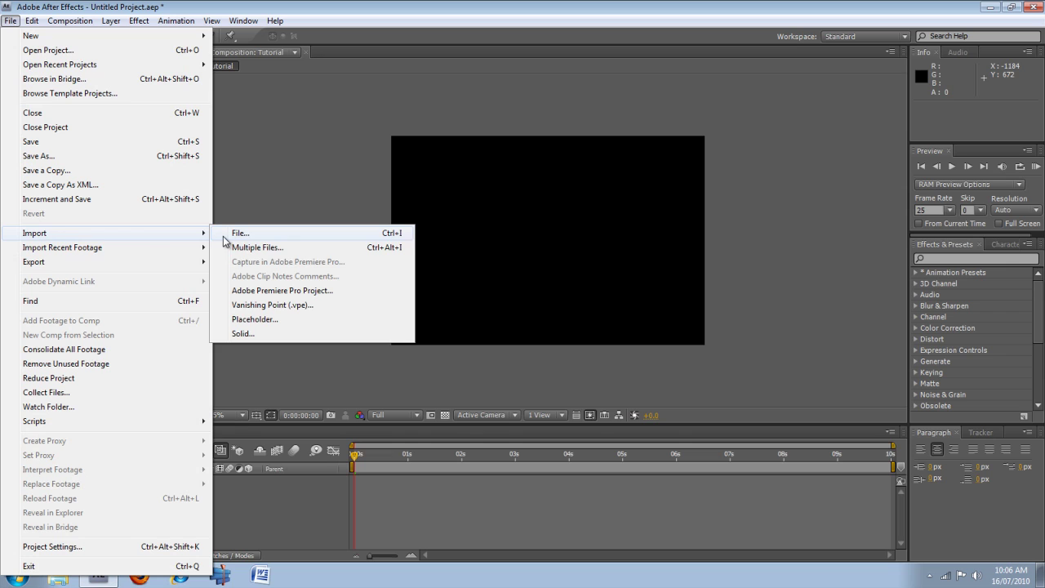
click(271, 152)
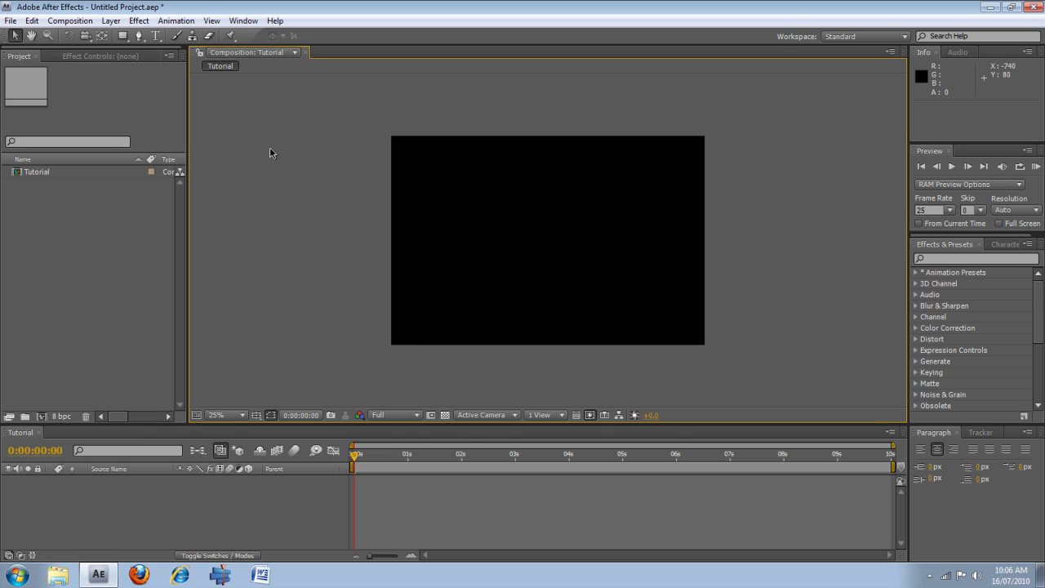
right_click(45, 286)
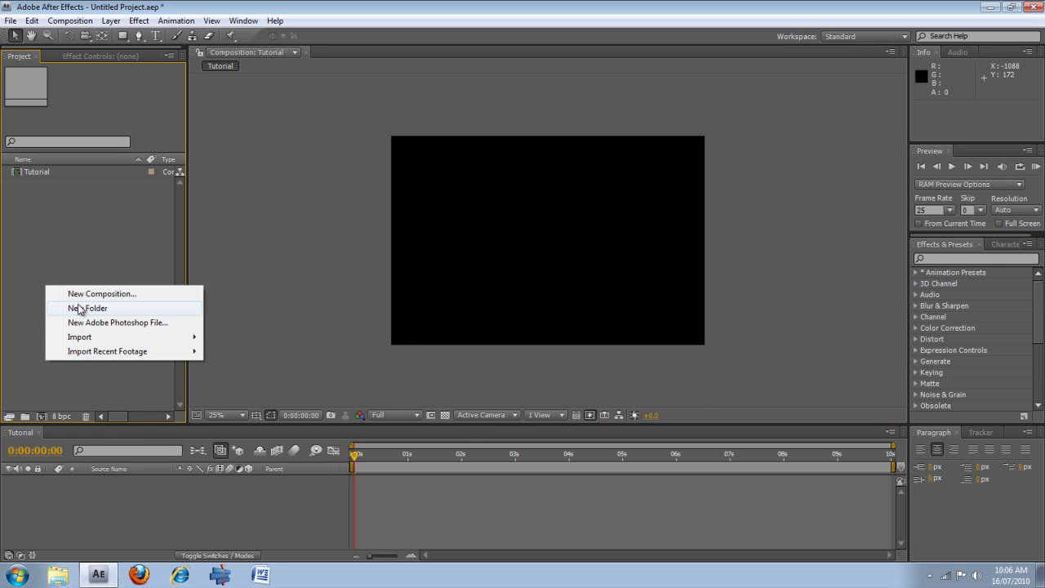
mouse_move(101, 335)
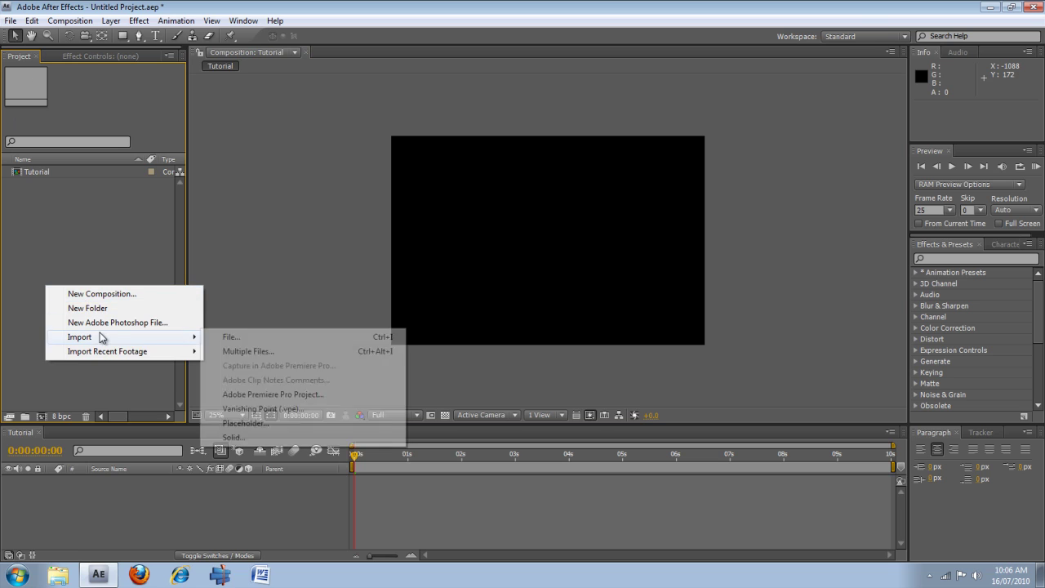
click(260, 338)
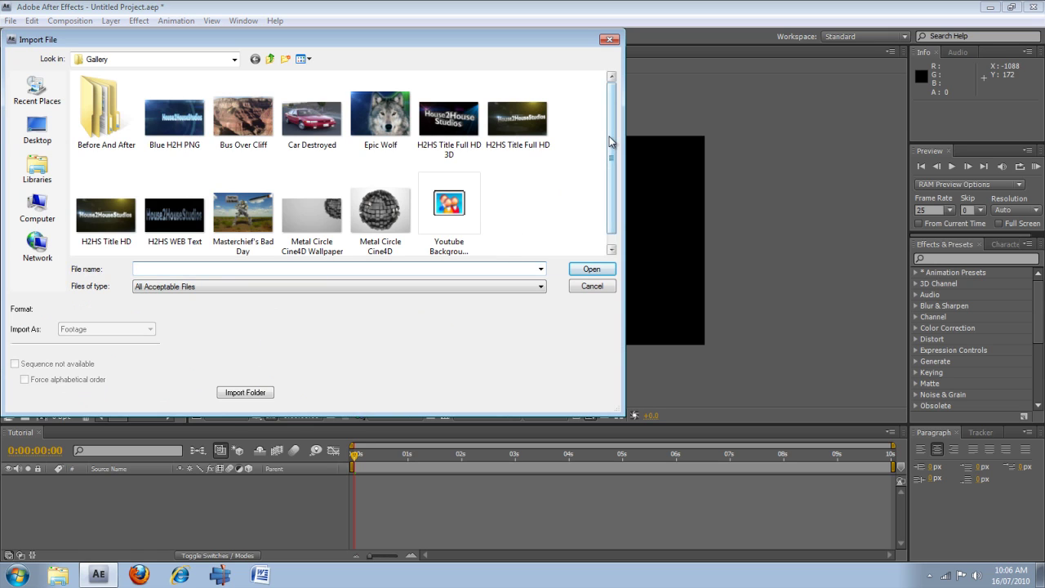
scroll(609, 155, down, 1)
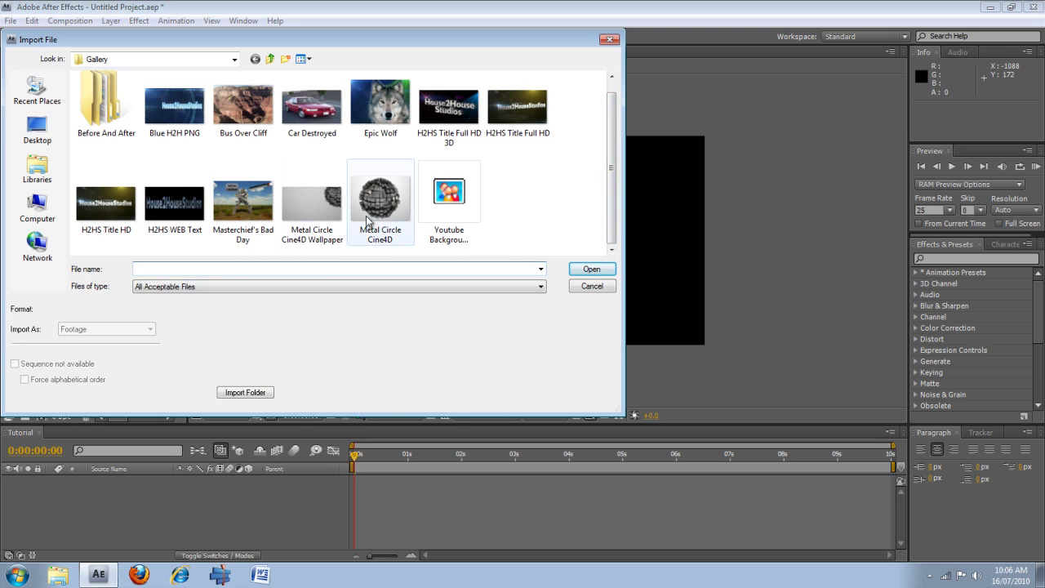
click(374, 114)
click(591, 269)
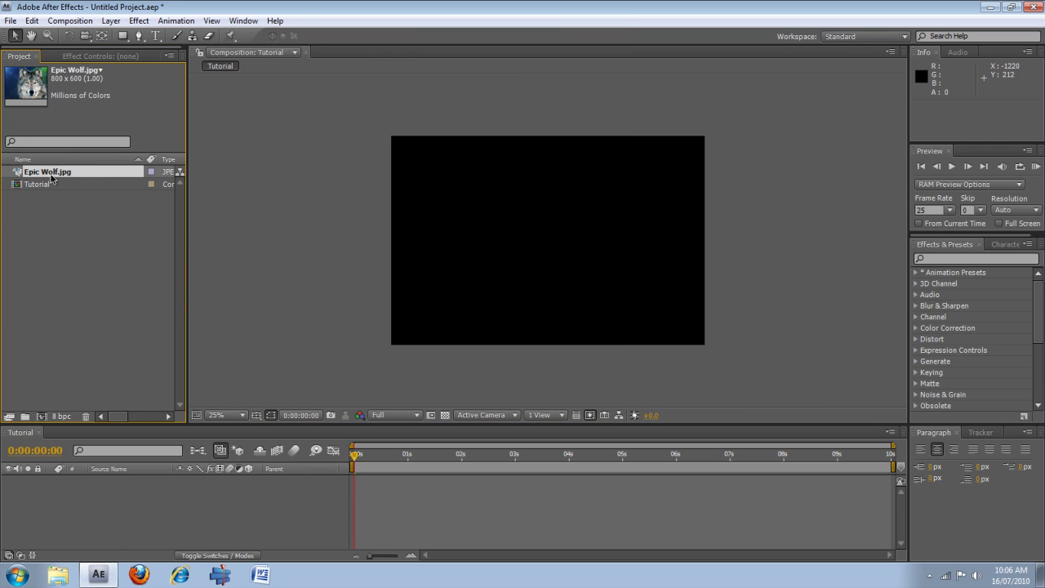
drag(62, 173, 105, 490)
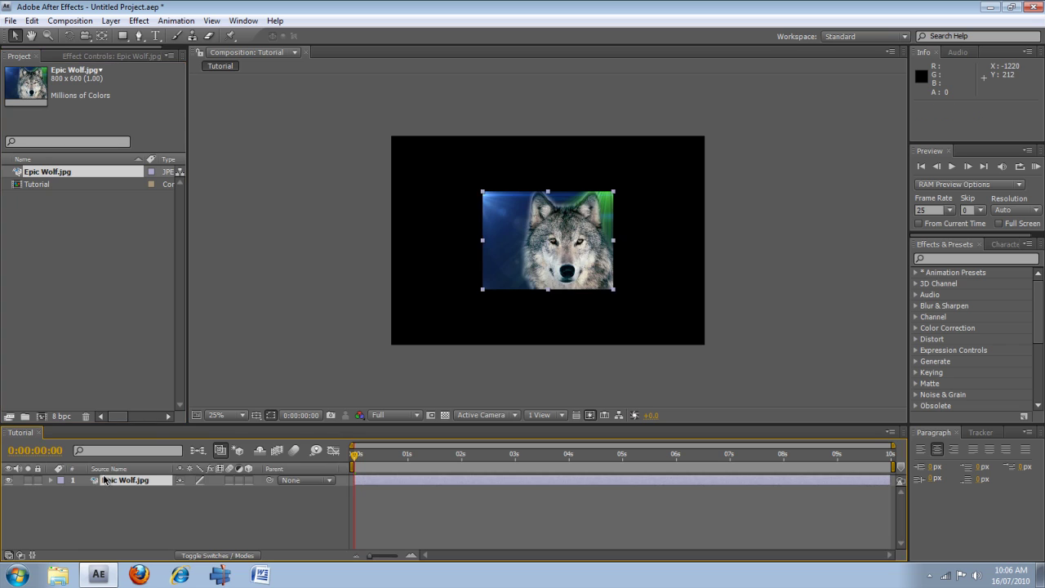
drag(481, 295, 394, 344)
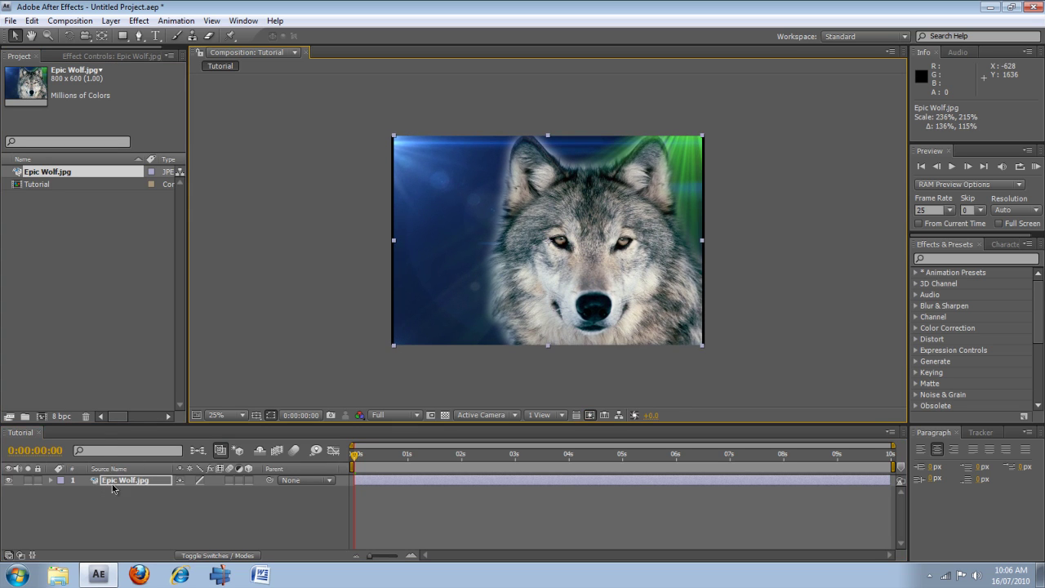
key(Delete)
drag(53, 173, 546, 243)
key(Delete)
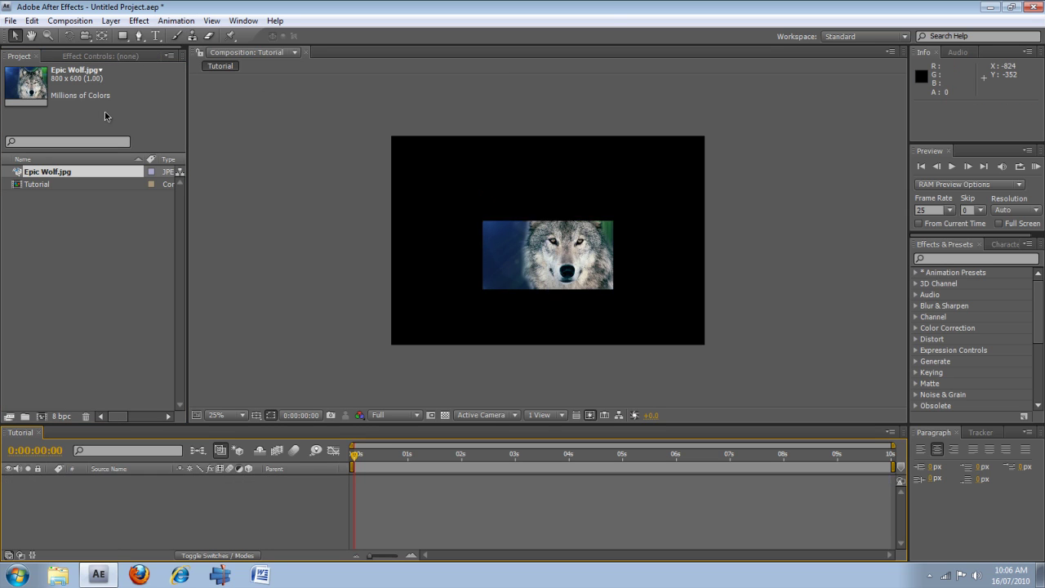
drag(52, 175, 643, 177)
key(Delete)
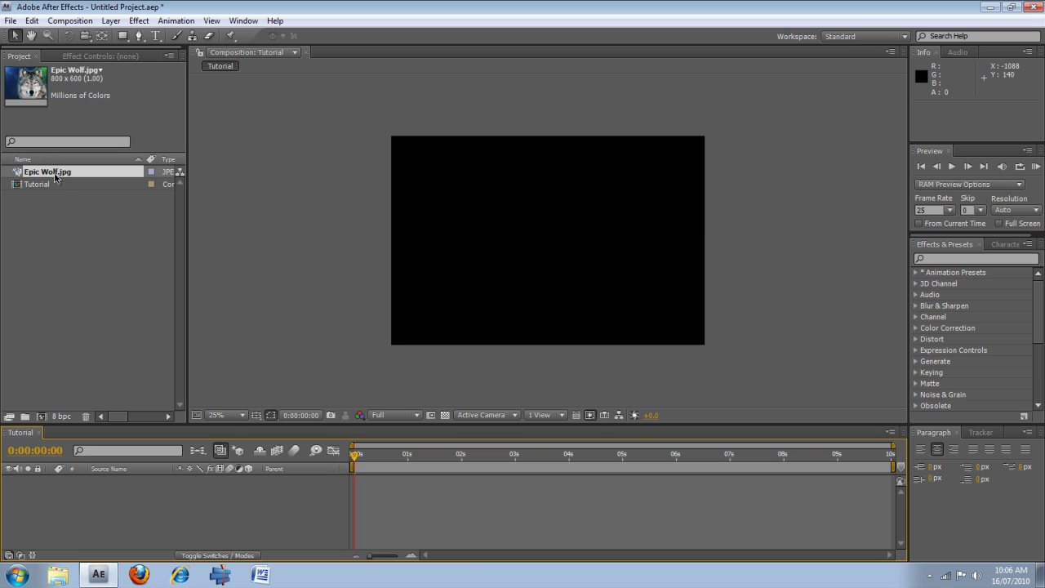
- Make an Epic Wolf composition from the image, zoom the viewer, and scale the wolf to about 63%
drag(55, 175, 87, 267)
drag(65, 380, 40, 421)
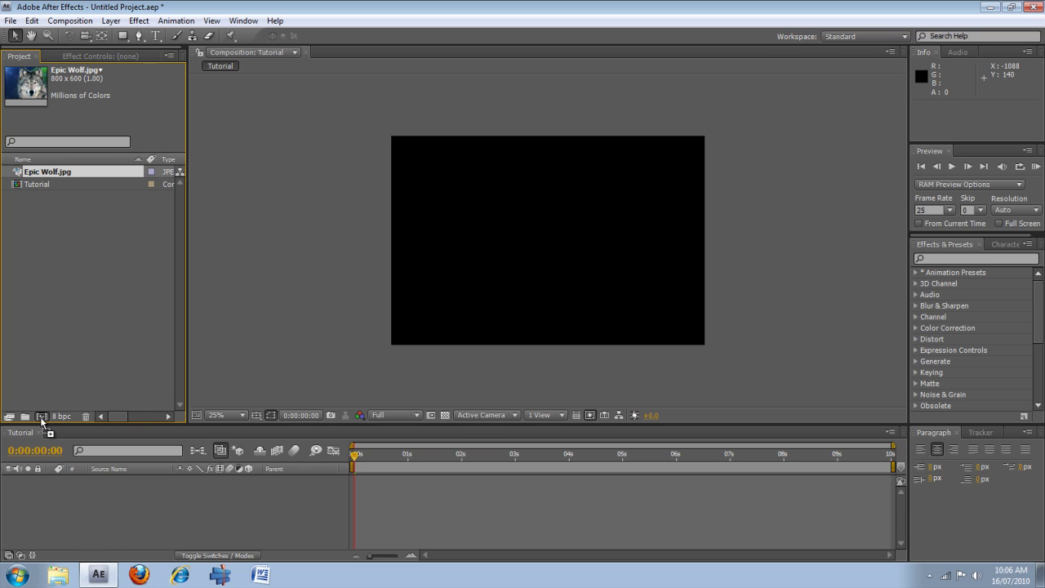
drag(41, 421, 41, 421)
key(period)
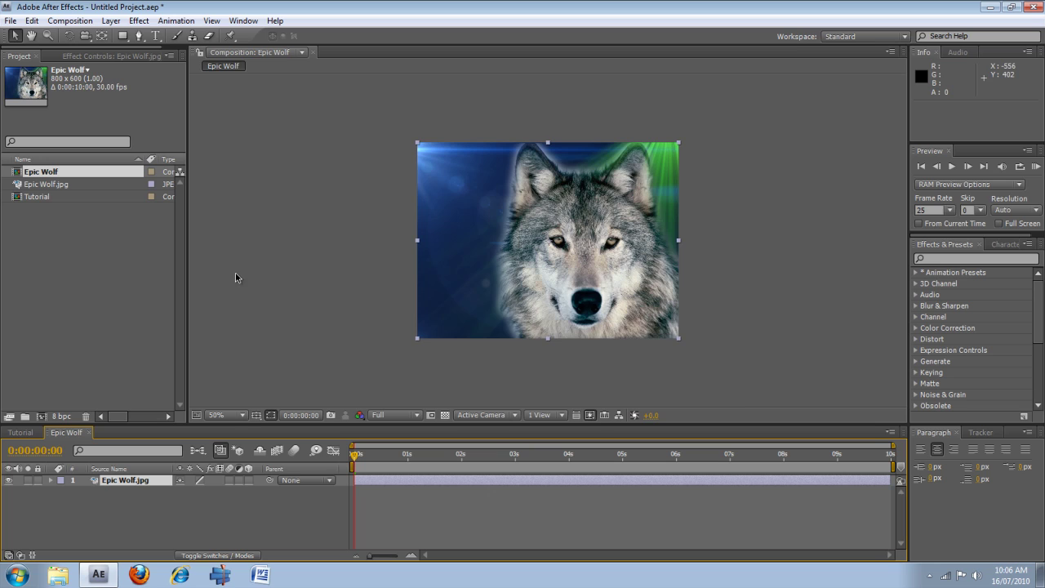
key(period)
key(comma)
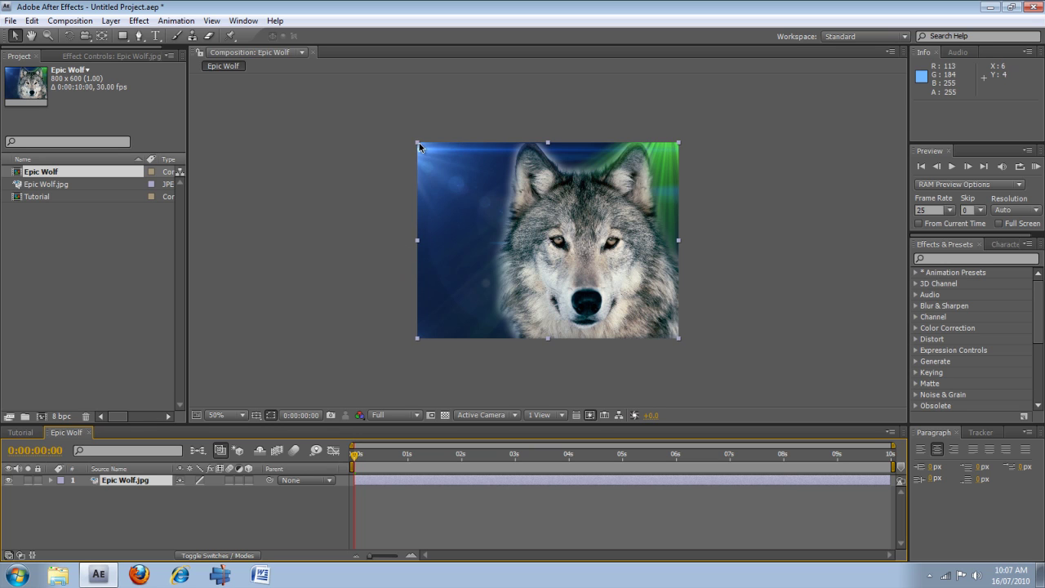
mouse_move(418, 143)
mouse_down()
mouse_move(467, 179)
mouse_move(415, 141)
mouse_up()
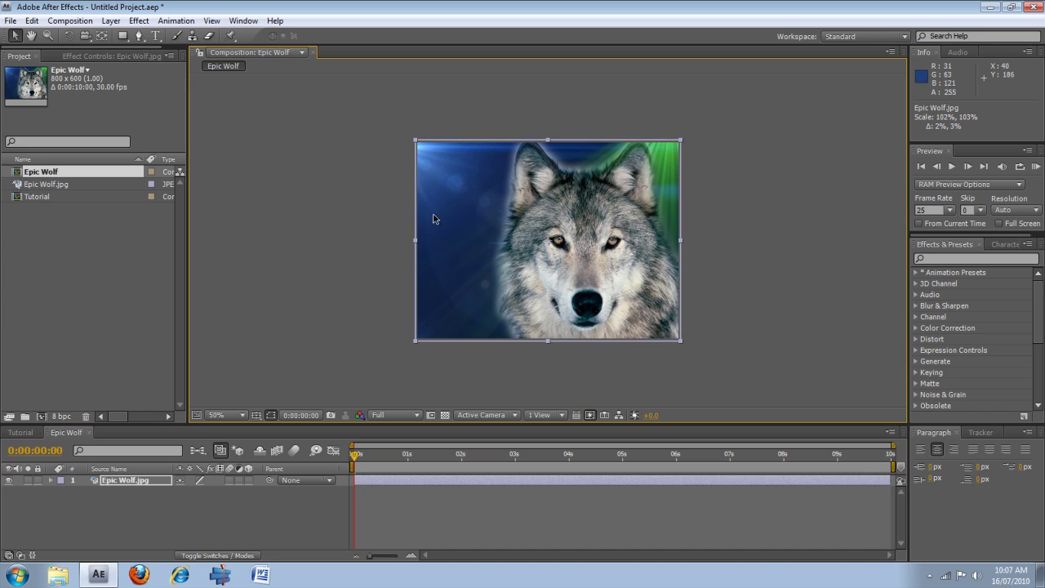
- Delete the Epic Wolf composition and return to the Tutorial timeline
click(46, 173)
key(Delete)
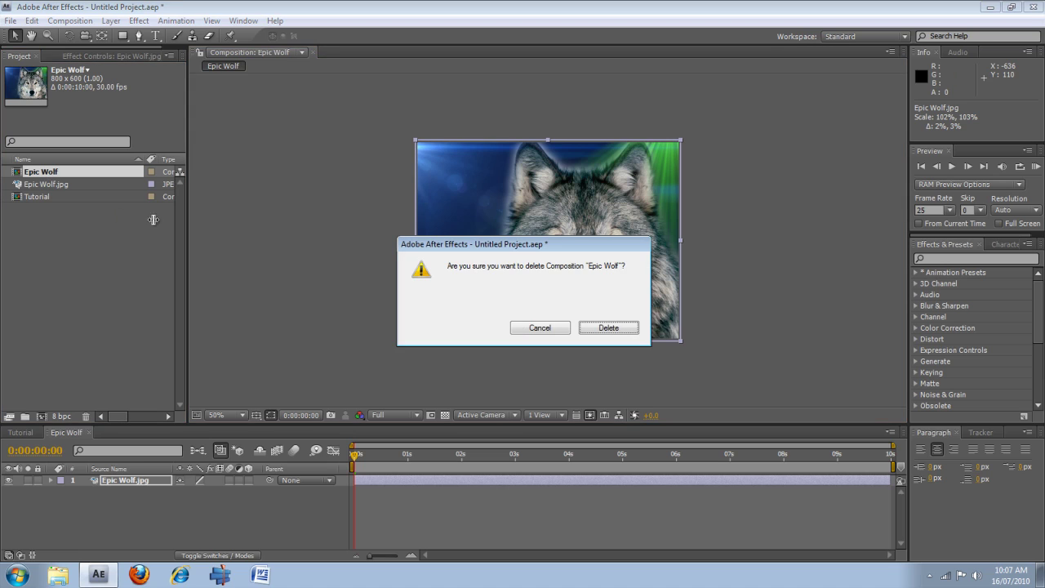
click(606, 332)
click(34, 433)
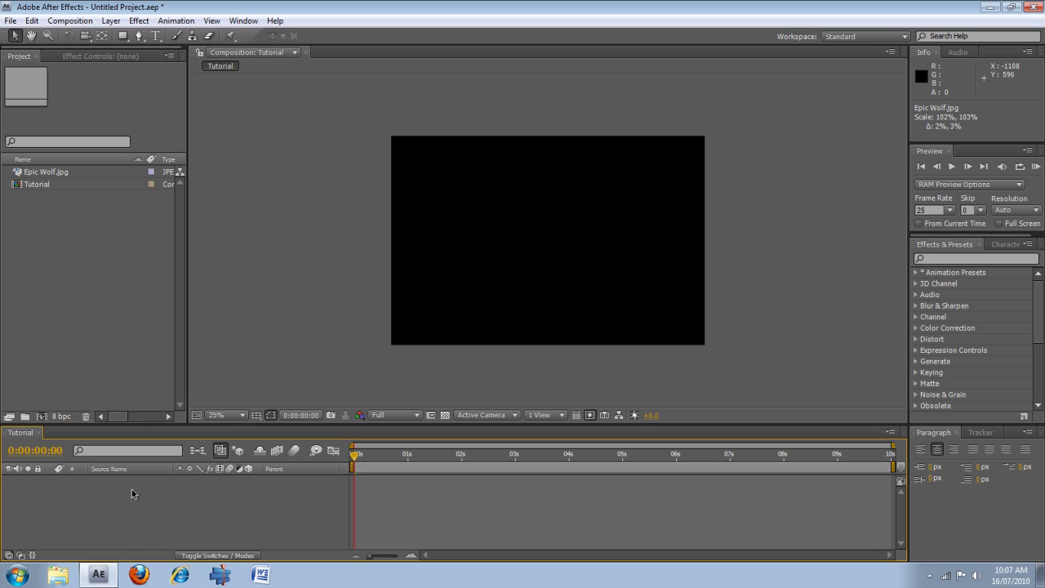
- Add a new black solid to the Tutorial composition via Layer > New > Solid
click(110, 21)
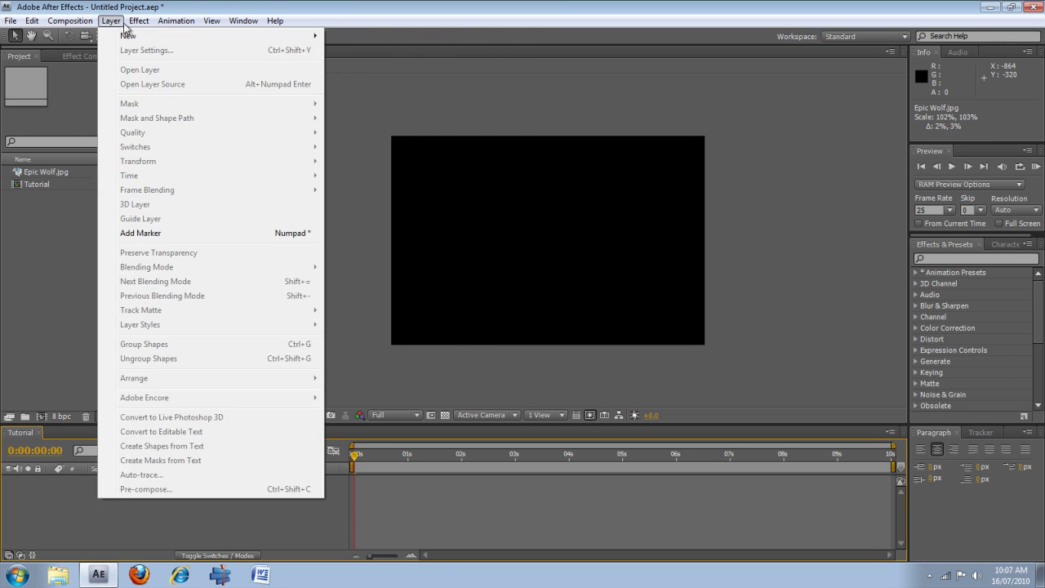
mouse_move(129, 28)
mouse_move(245, 36)
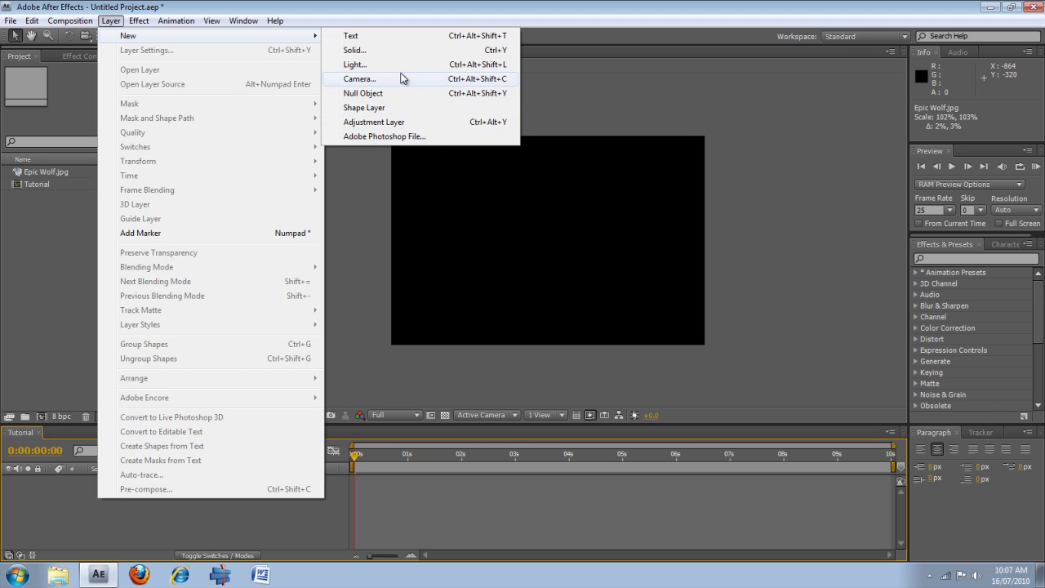
click(387, 50)
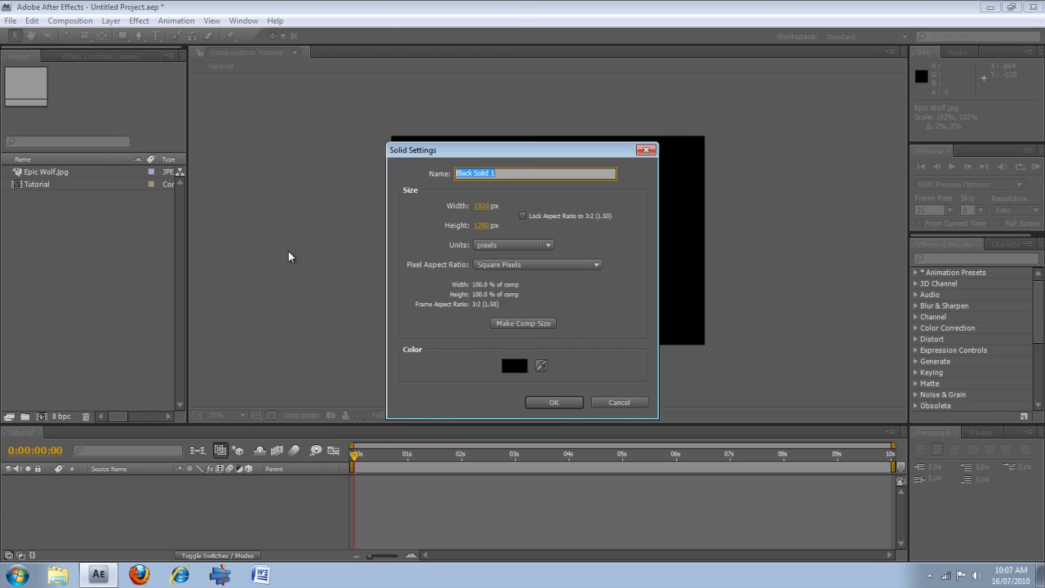
click(555, 403)
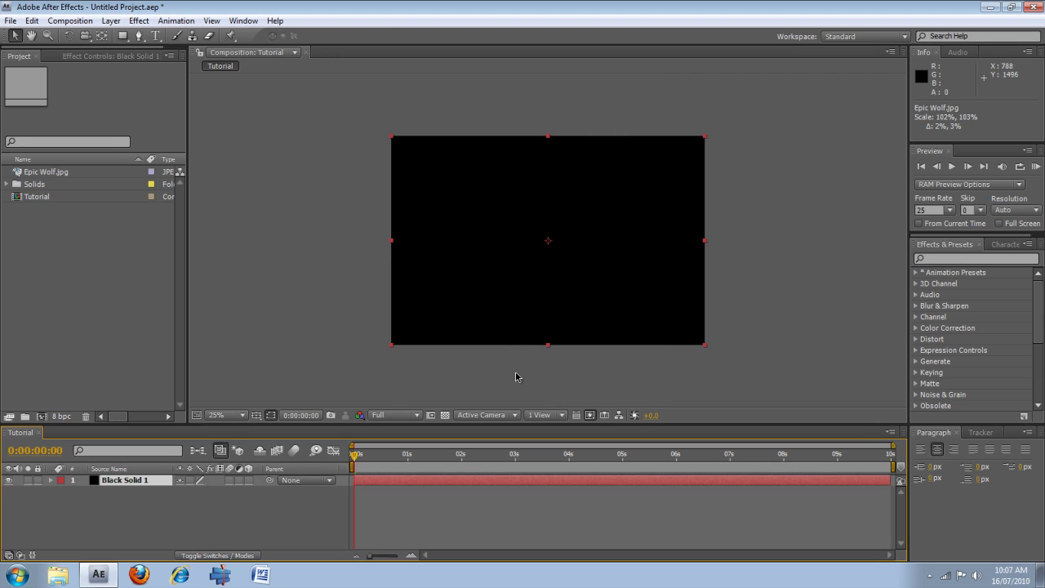
- Rename the Black Solid 1 layer to 'Effects'
right_click(148, 490)
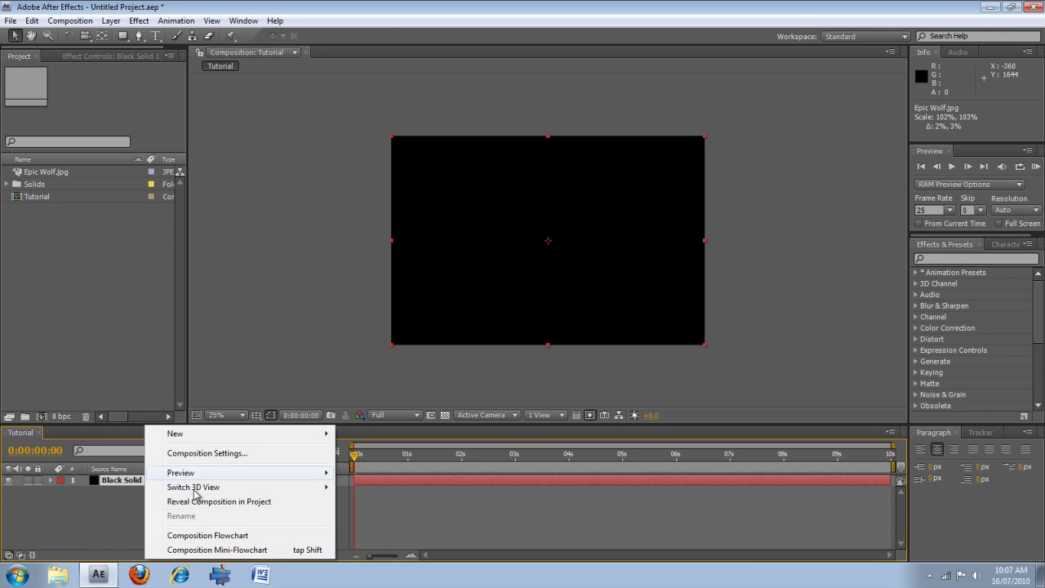
right_click(118, 480)
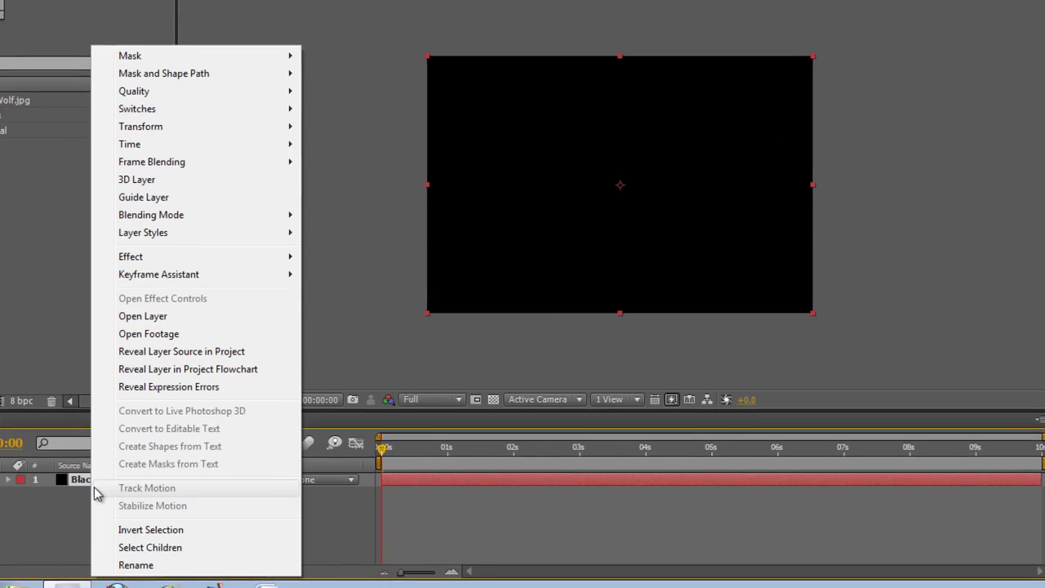
click(128, 566)
key(BackSpace)
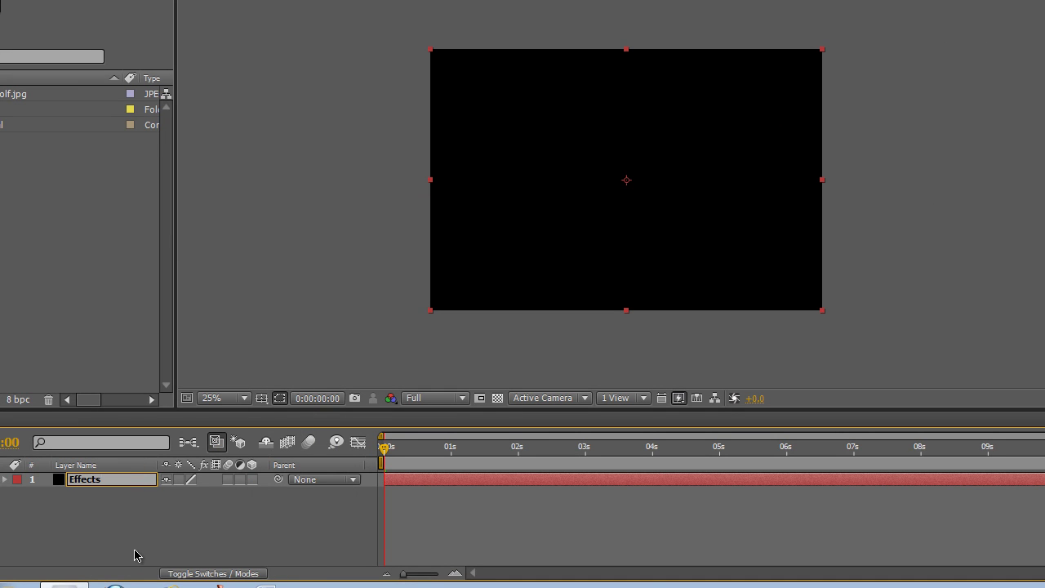
key(Return)
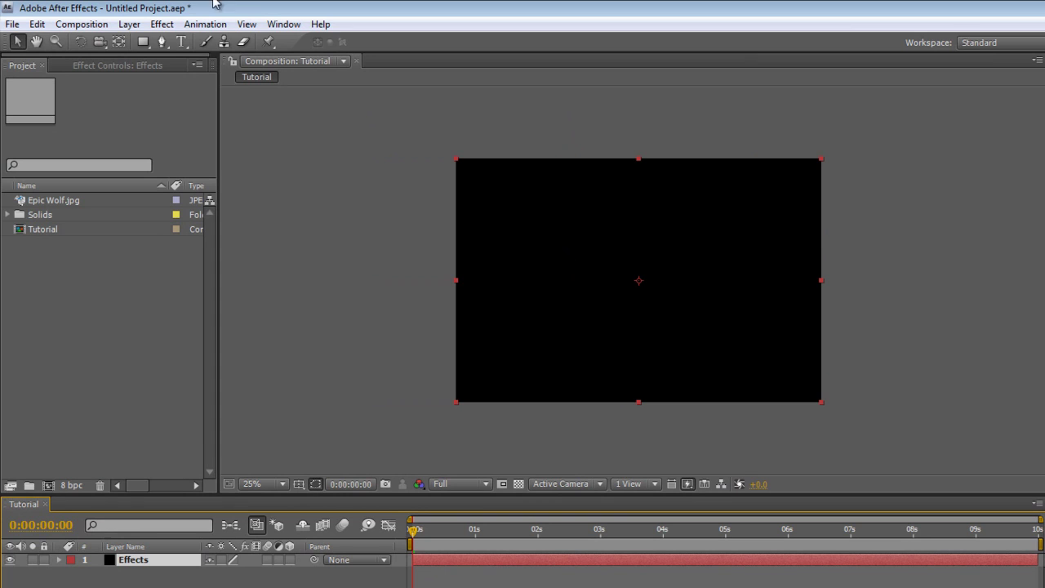
- Apply Color Correction > Hue/Saturation to Effects, enable Colorize, and scrub Colorize Hue to values like 3x+24.0°
click(162, 24)
mouse_move(246, 23)
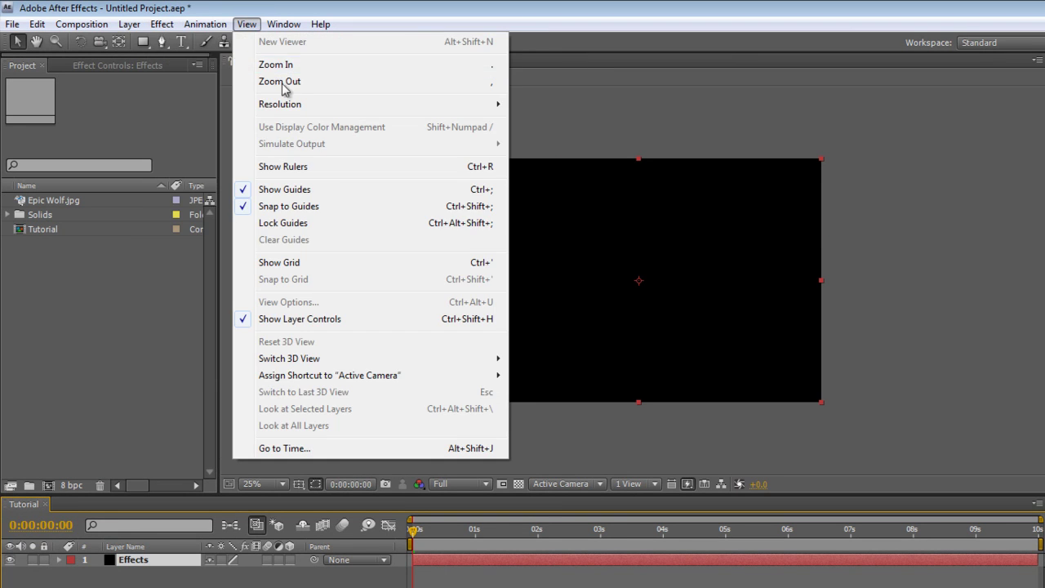
mouse_move(173, 26)
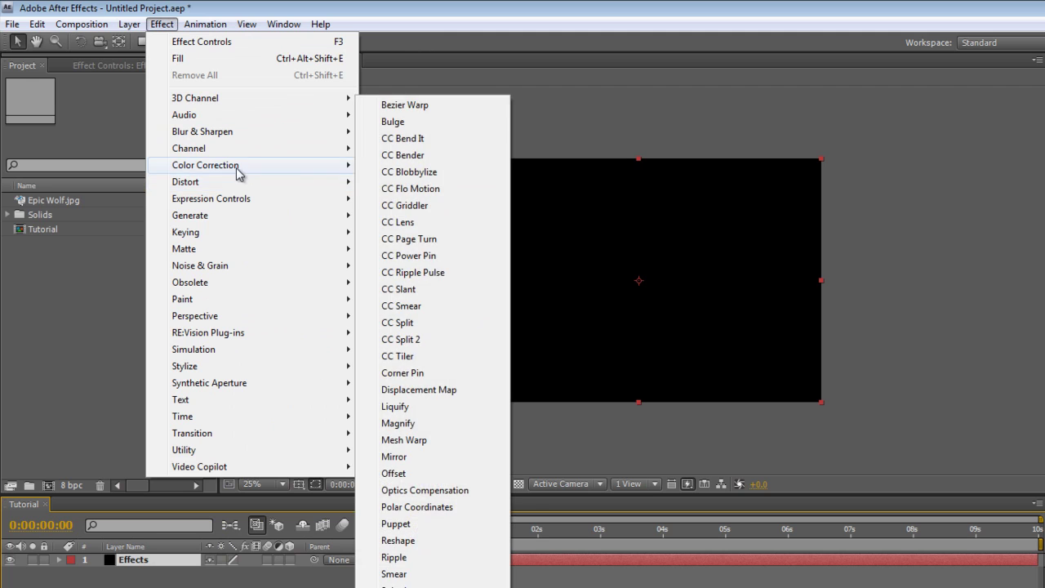
mouse_move(239, 171)
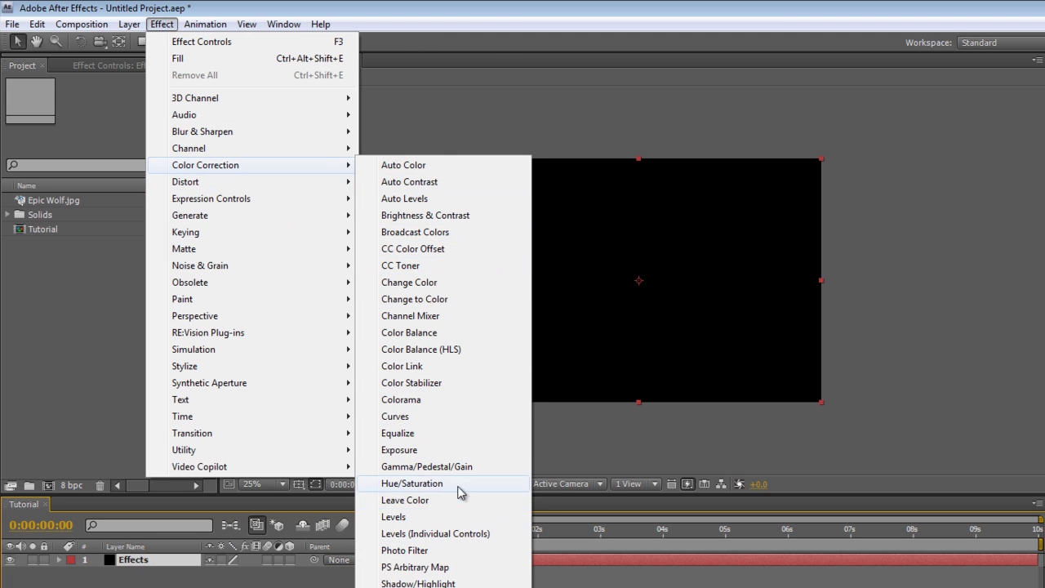
click(484, 486)
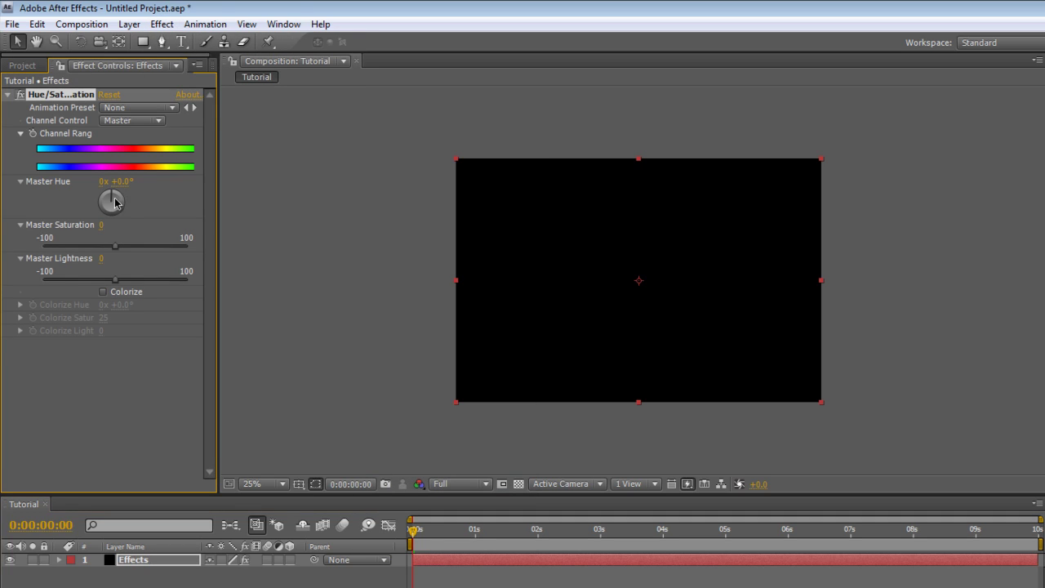
click(102, 291)
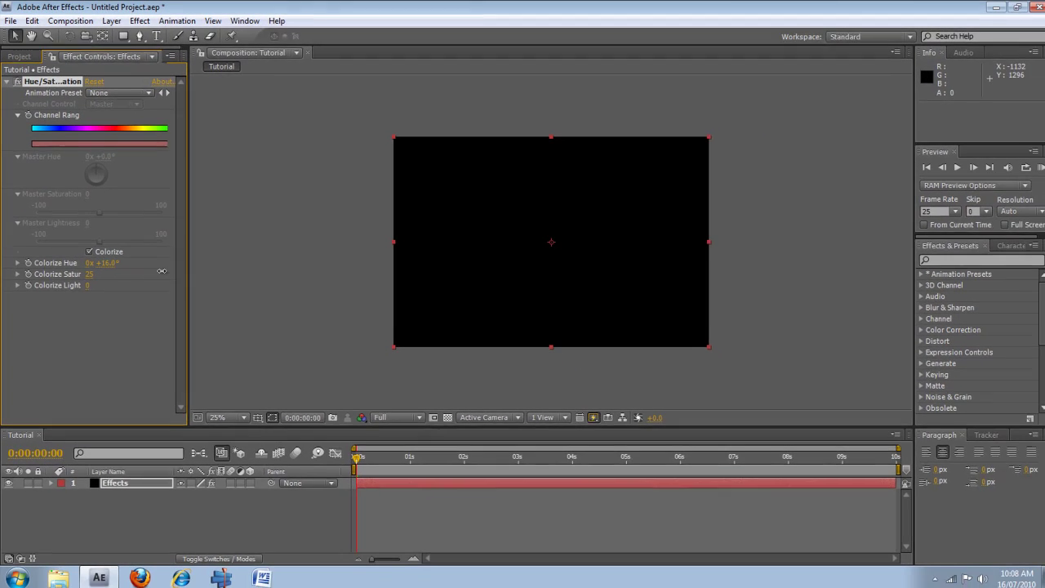
drag(162, 270, 385, 261)
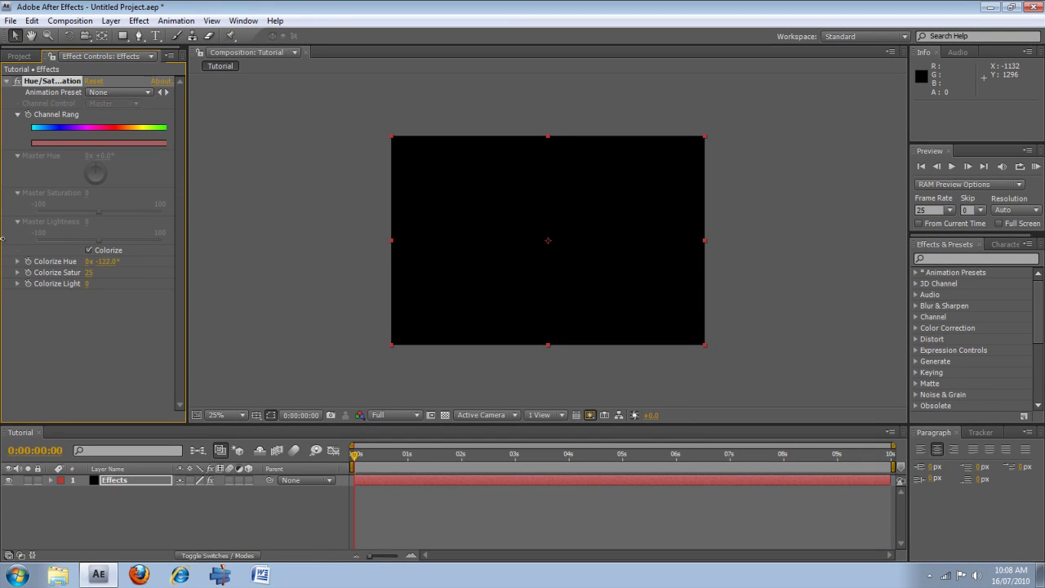
drag(1, 238, 398, 299)
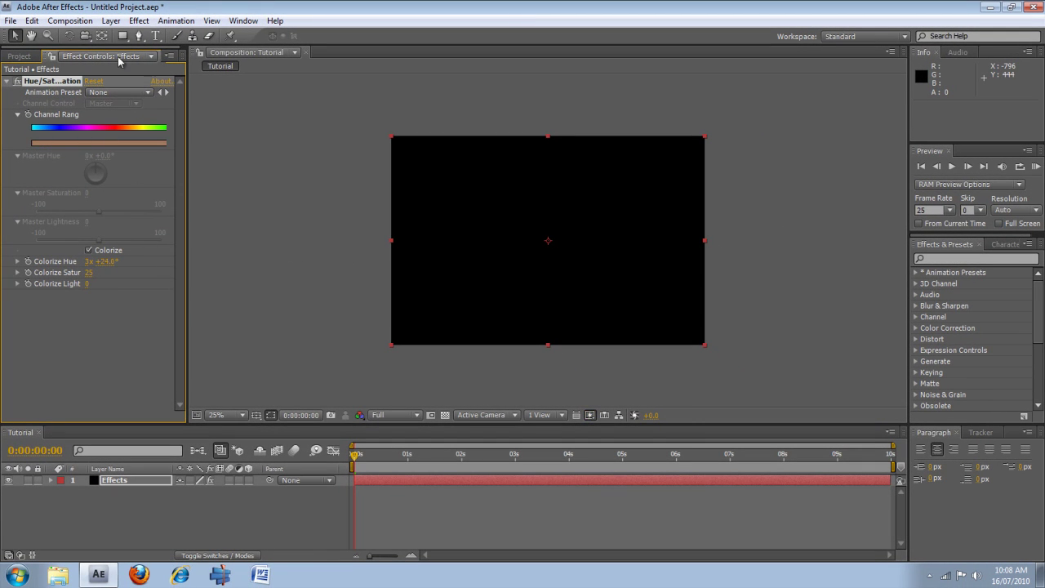
drag(105, 263, 237, 215)
- Delete the Hue/Saturation effect and then the Effects layer
click(48, 83)
key(Delete)
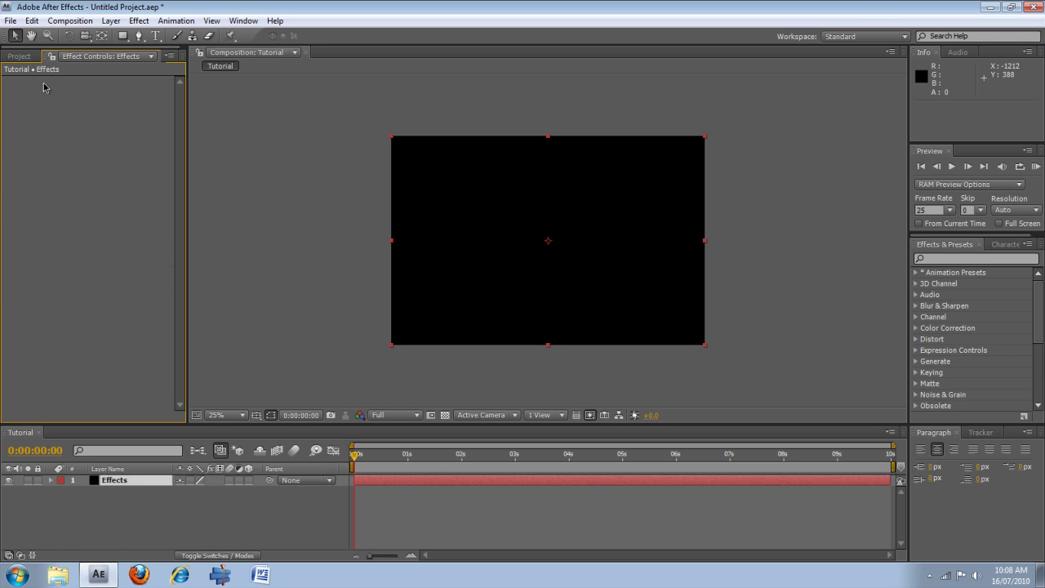
click(138, 21)
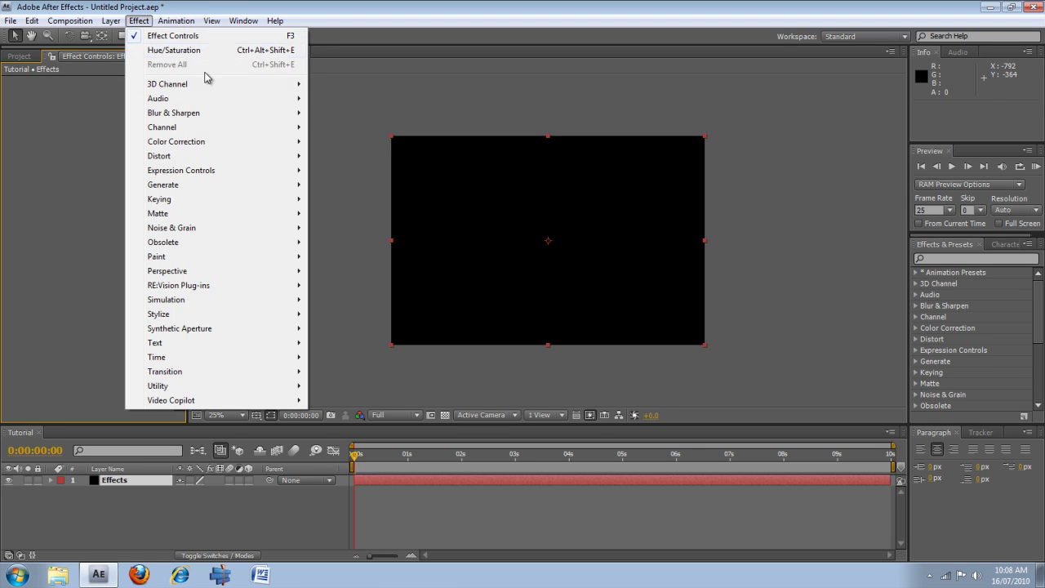
click(215, 347)
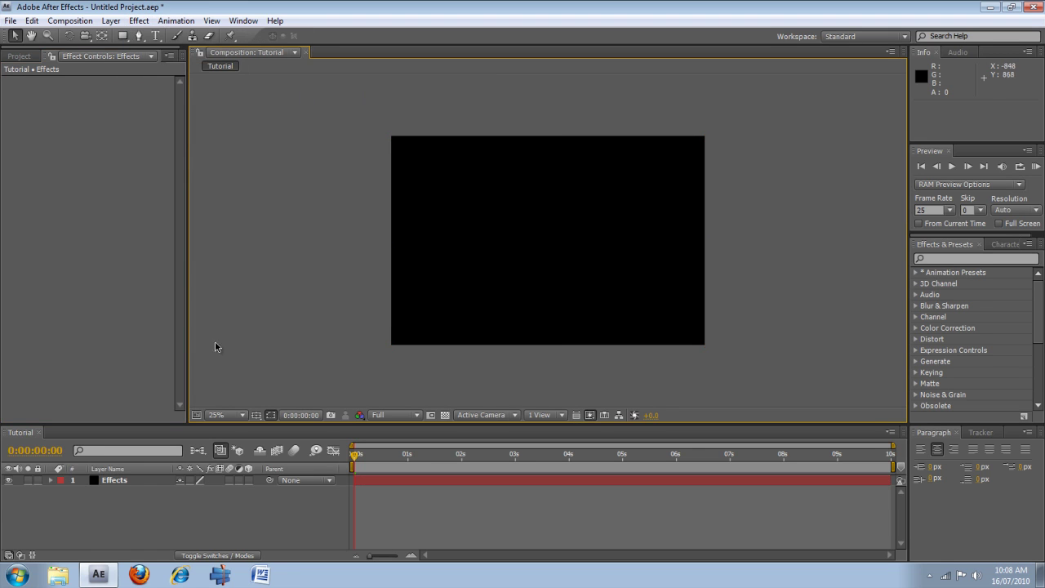
click(121, 481)
key(Delete)
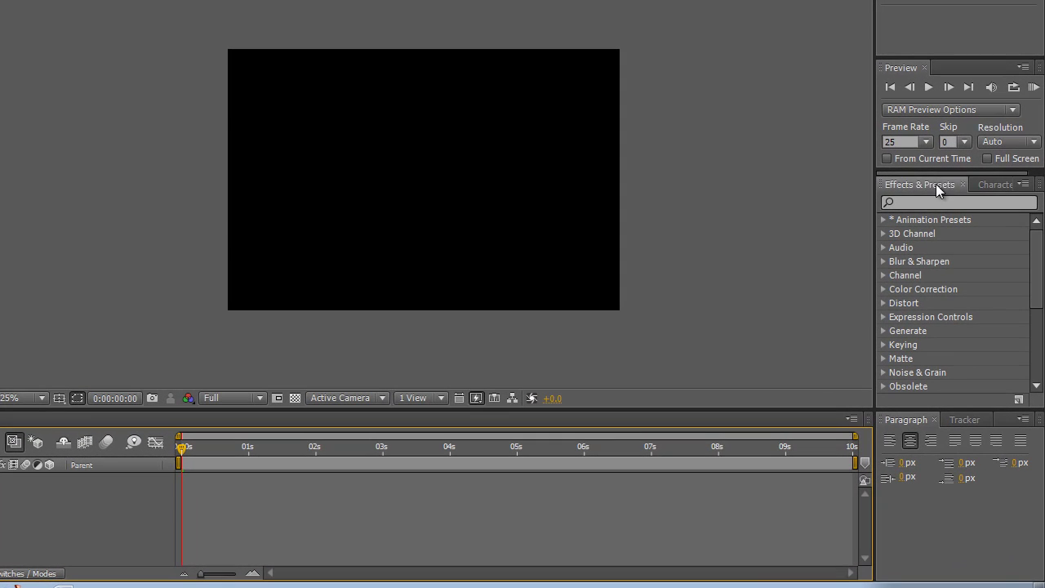
- Browse Animation Presets > Text > Blurs, selecting the Blur By Word and Evaporate presets
drag(1037, 265, 1037, 209)
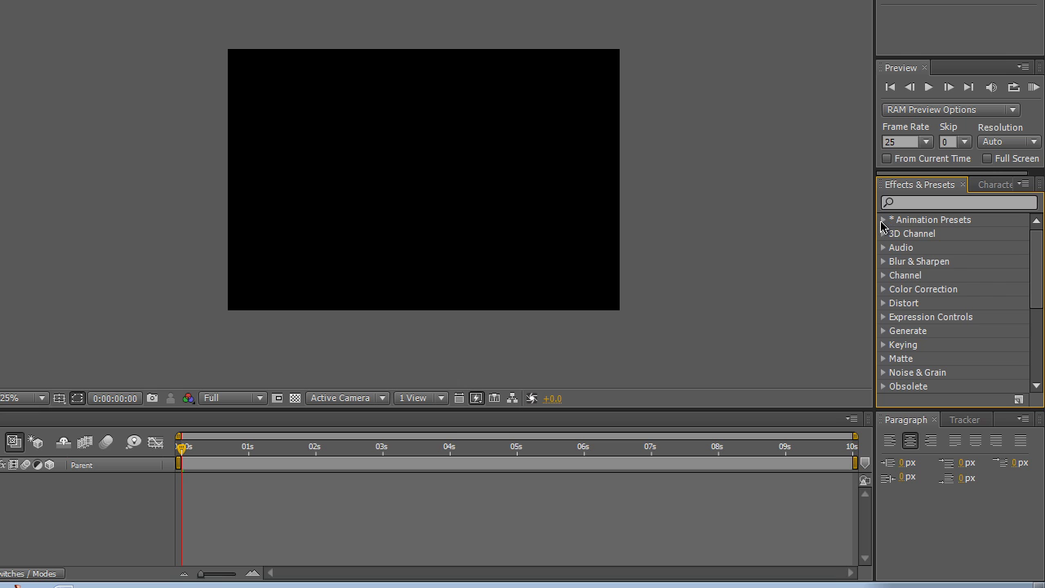
click(883, 220)
mouse_move(1030, 274)
mouse_down()
mouse_move(1036, 303)
mouse_move(1038, 263)
mouse_up()
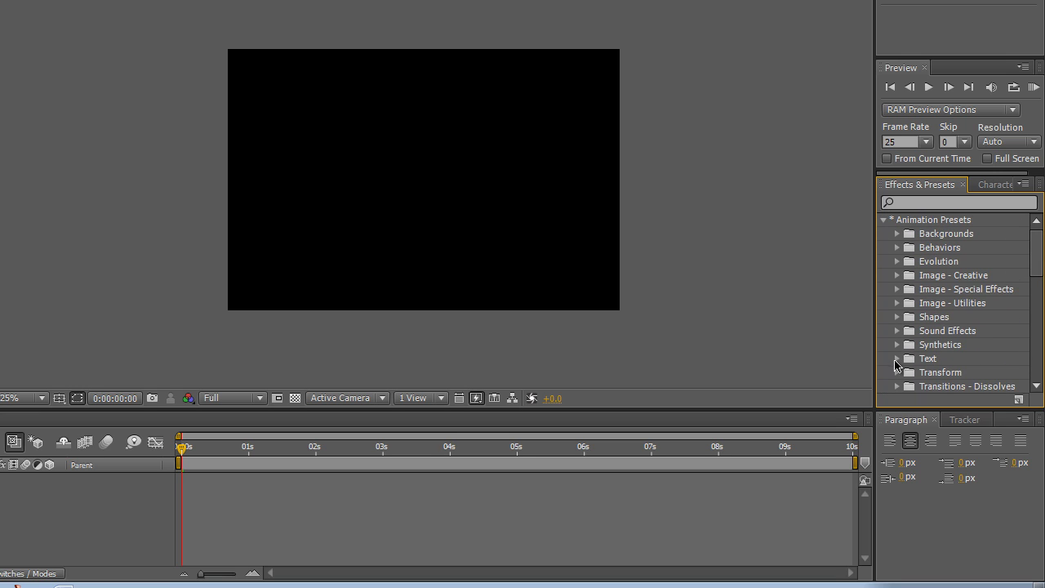
click(897, 358)
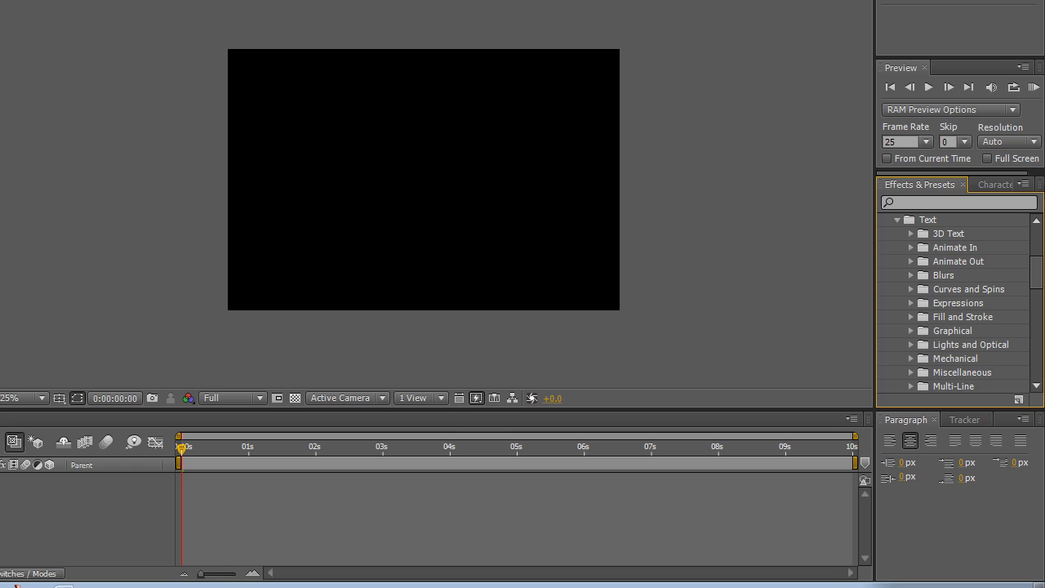
click(911, 276)
click(957, 290)
click(963, 318)
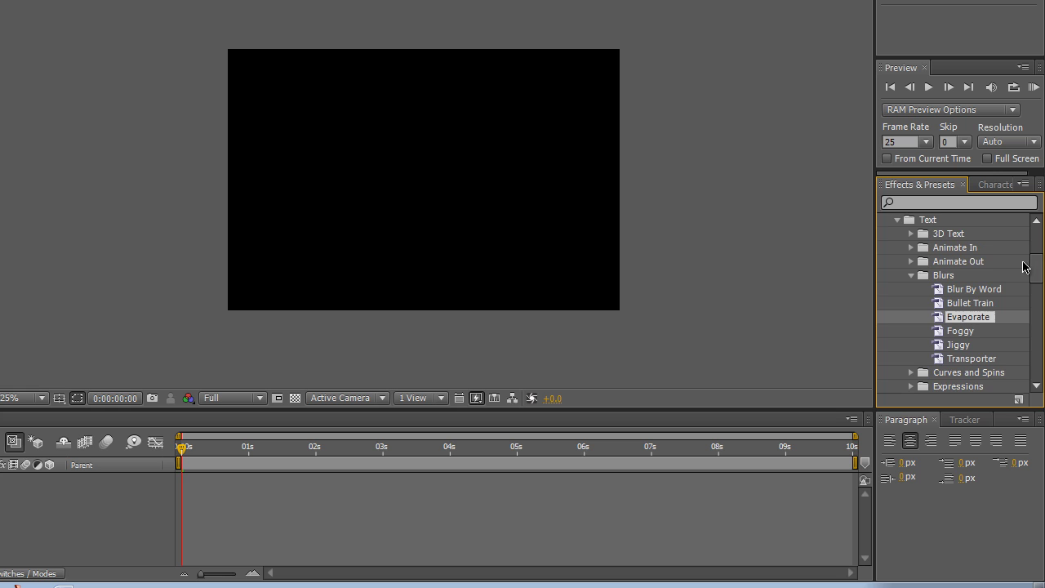
drag(1032, 265, 758, 191)
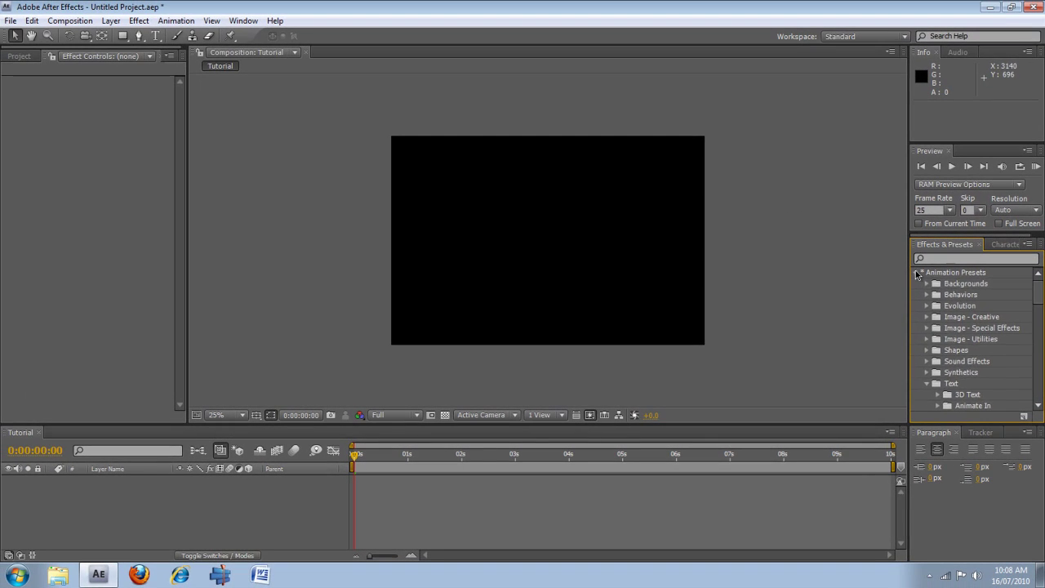
- Collapse Animation Presets and add a new Black Solid 2 layer to the Tutorial comp
click(917, 273)
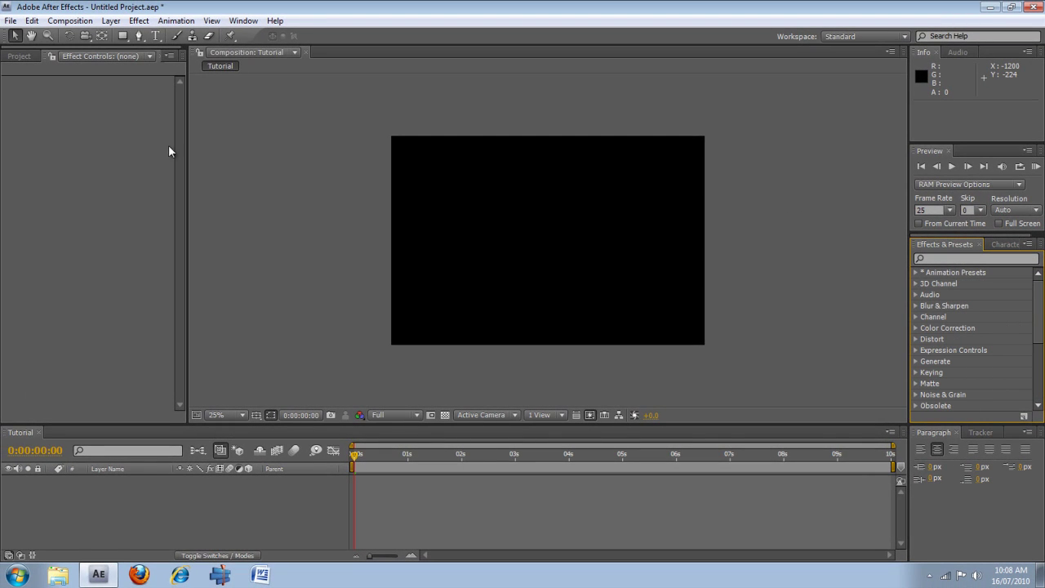
right_click(183, 481)
mouse_move(233, 434)
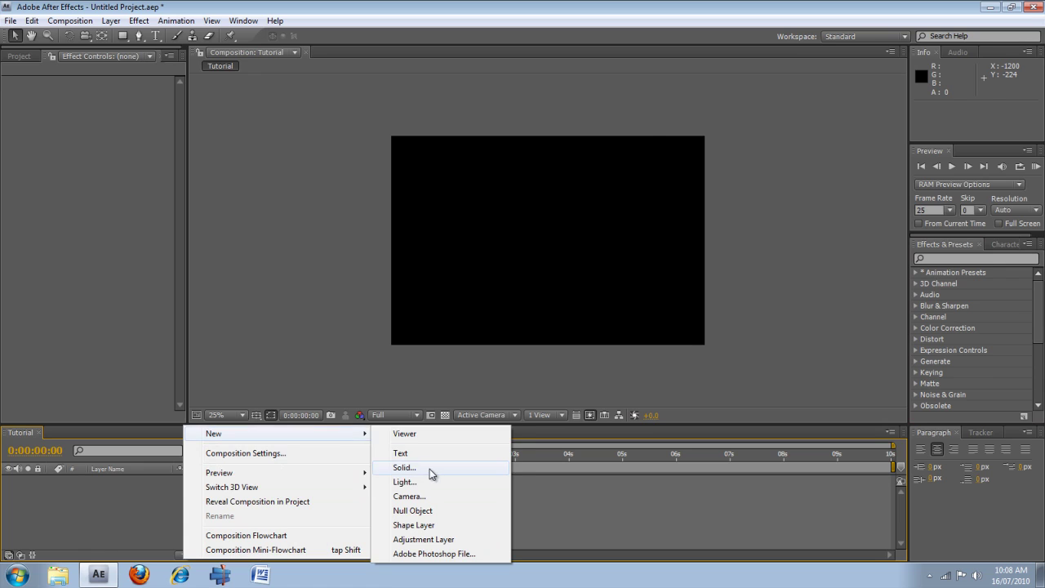
click(430, 473)
click(554, 401)
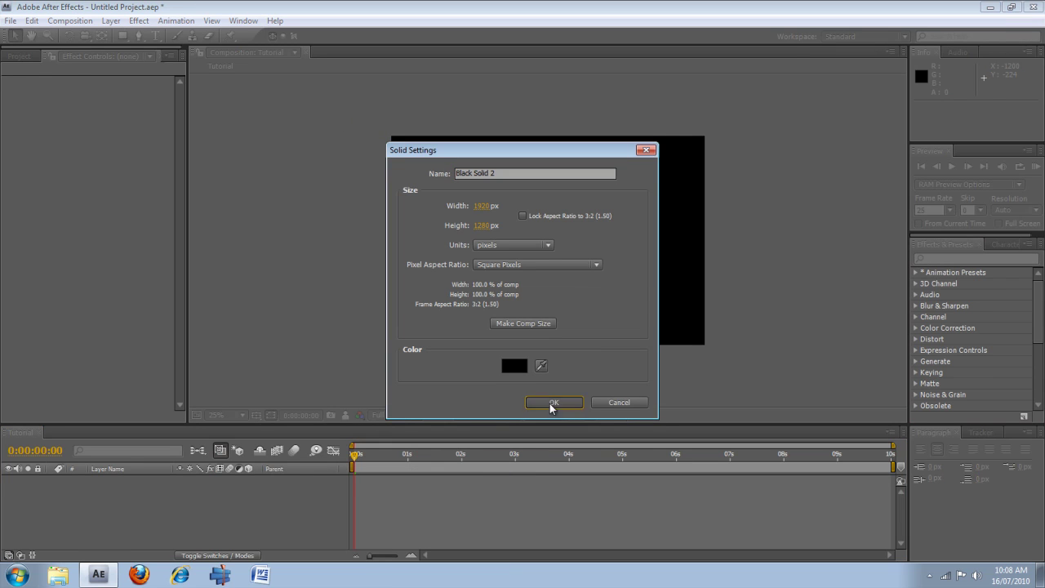
- Draw a closed six-point Pen mask on Black Solid 2 and turn on the Transparency Grid
click(139, 35)
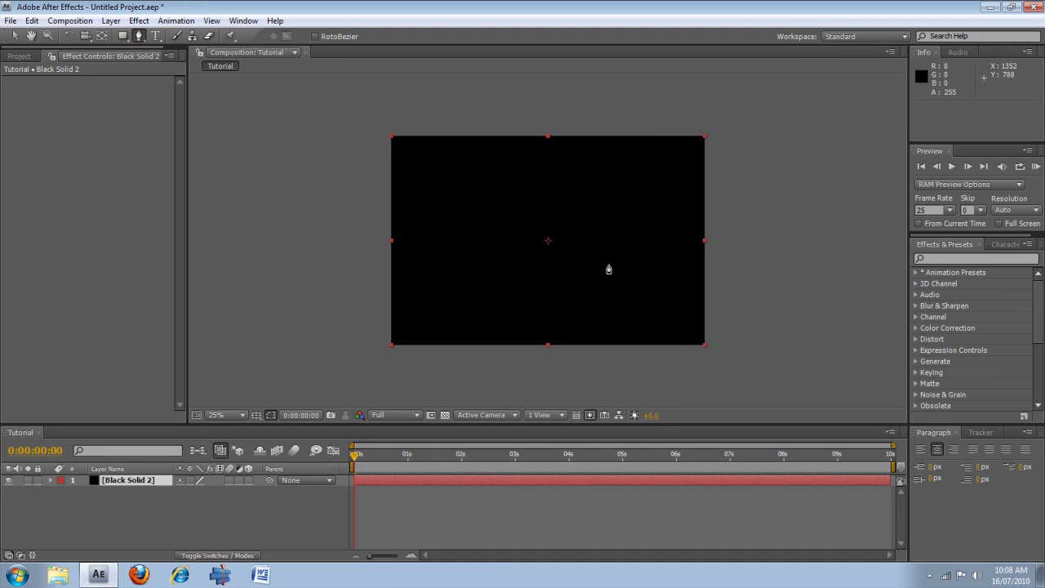
click(518, 193)
click(490, 230)
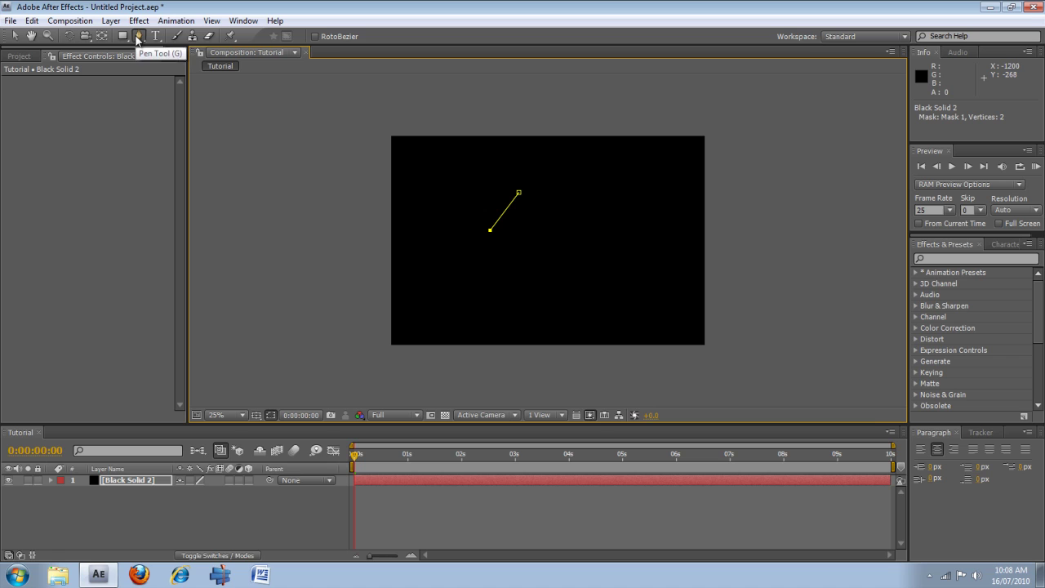
click(491, 268)
click(553, 287)
click(644, 239)
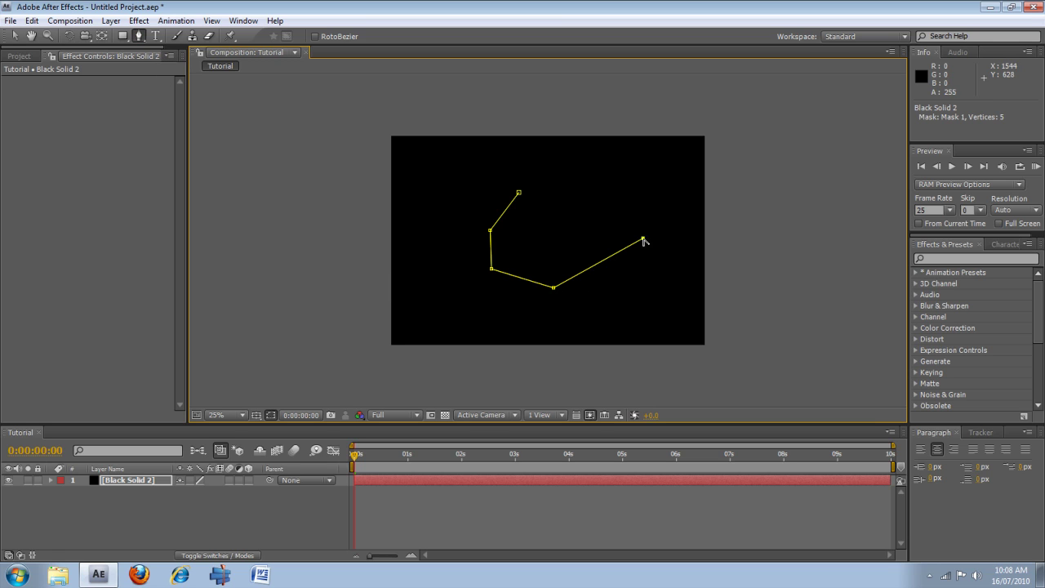
click(589, 201)
click(519, 193)
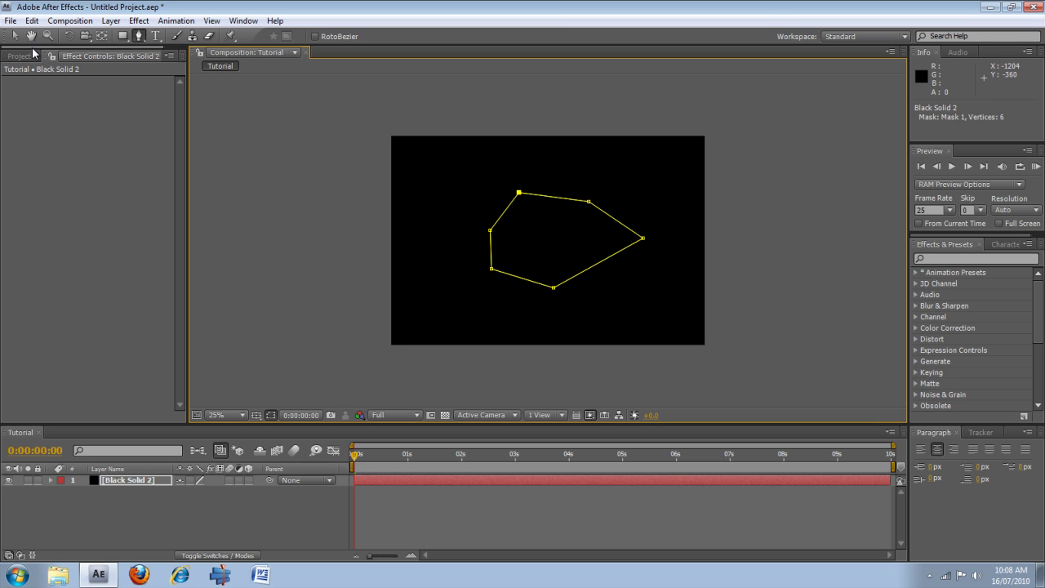
click(15, 36)
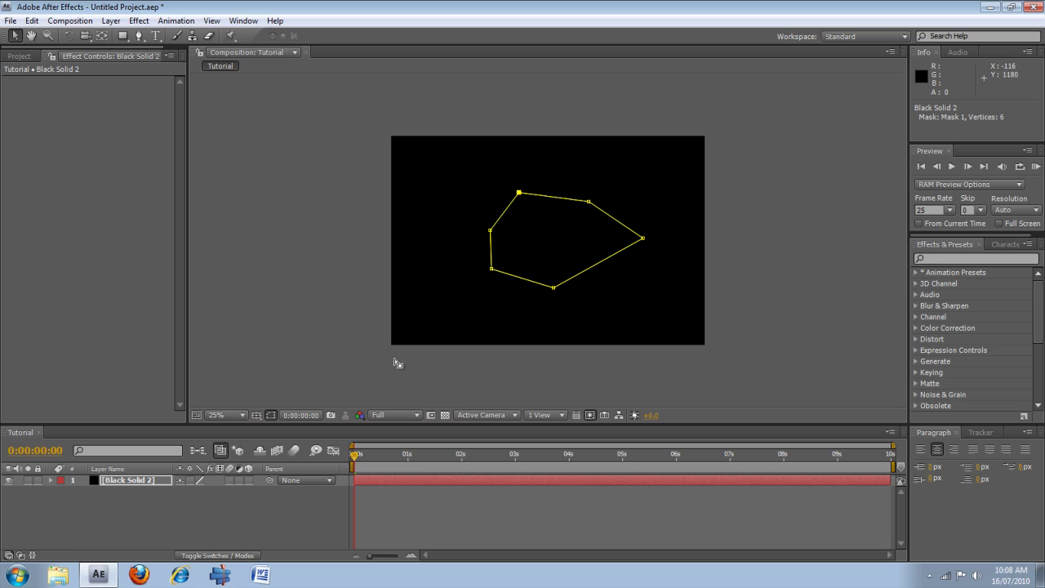
click(449, 416)
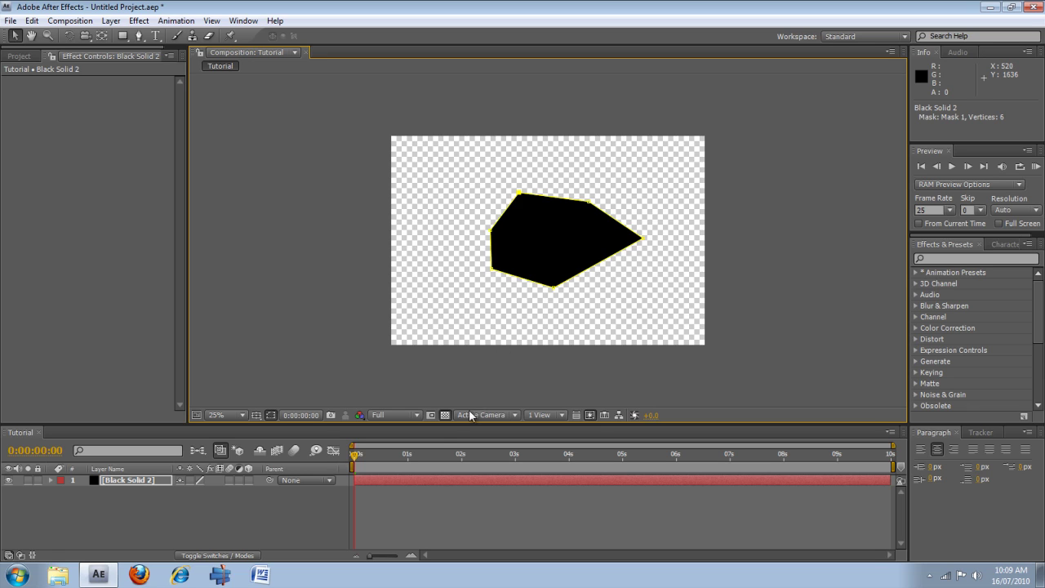
- Expand Black Solid 2's Mask 1 properties, try a feather change, and undo it back to 0
click(351, 199)
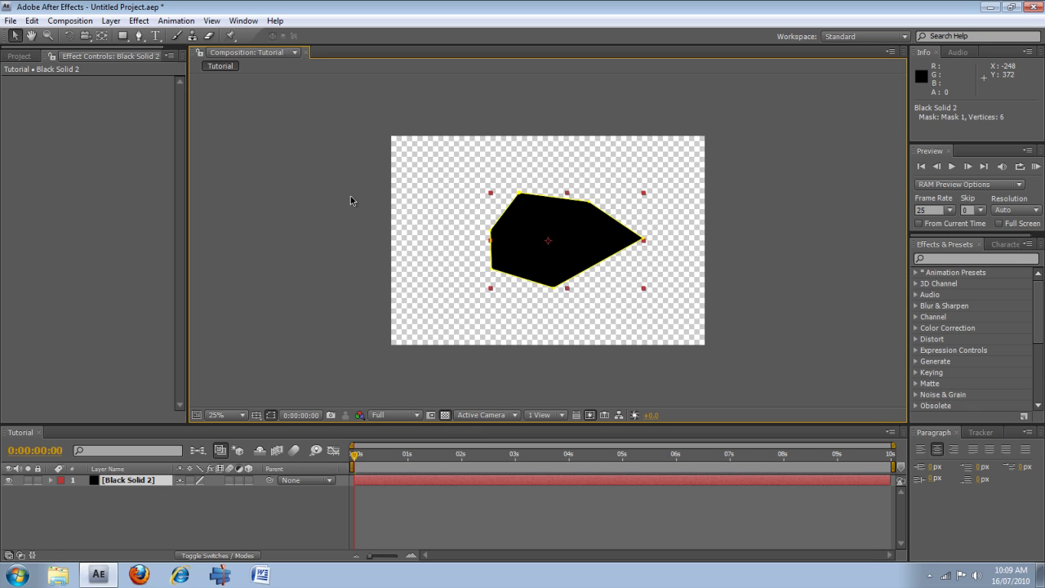
click(351, 201)
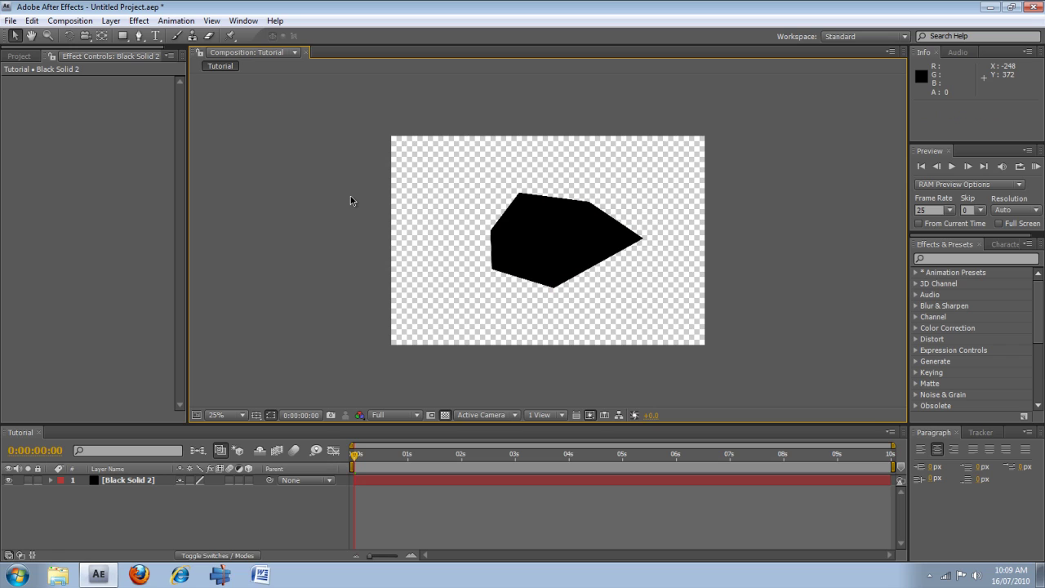
click(50, 481)
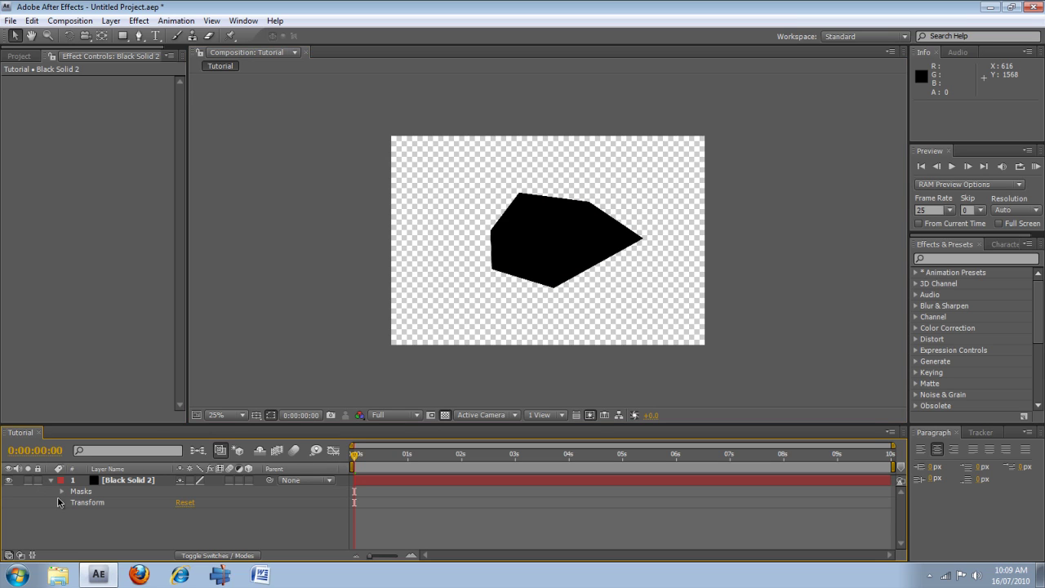
click(62, 492)
click(74, 502)
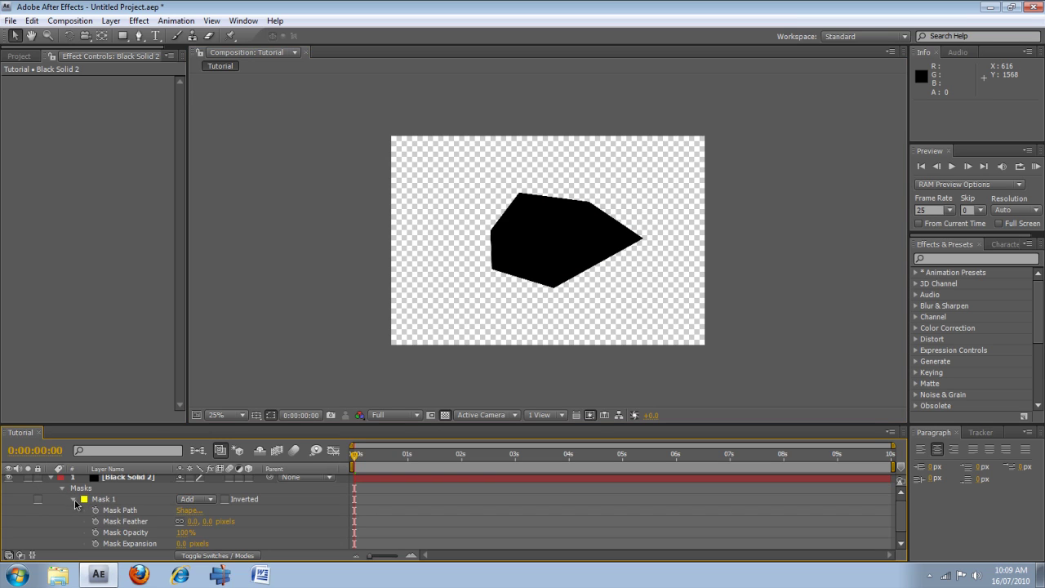
click(208, 522)
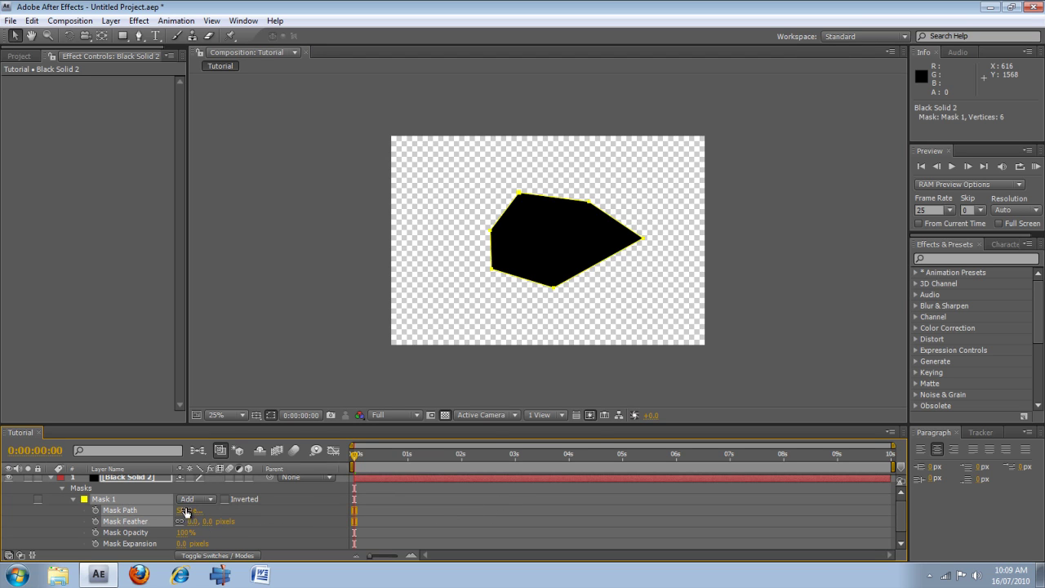
drag(209, 523, 307, 503)
key(ctrl+z)
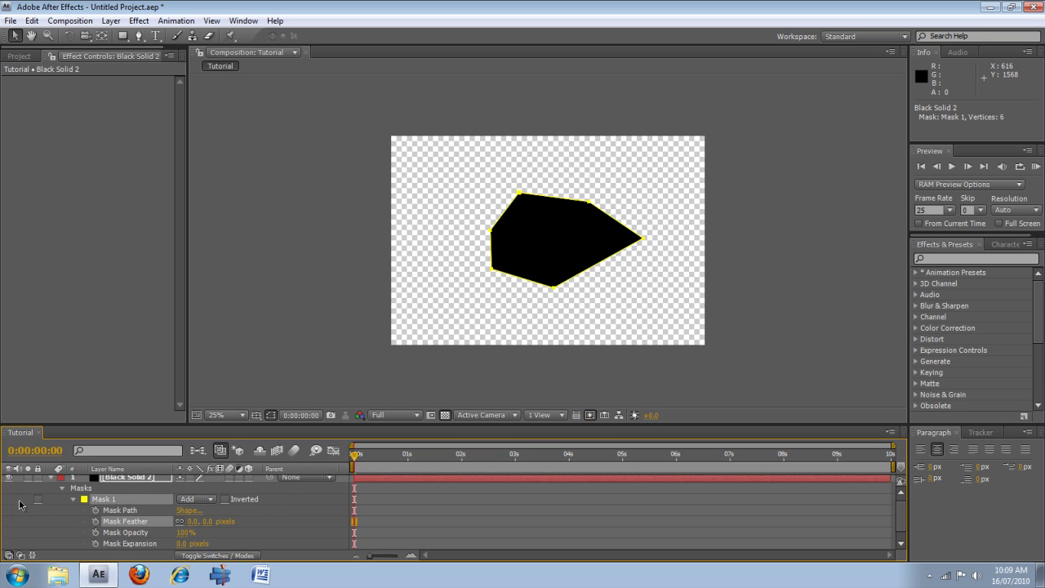
click(229, 341)
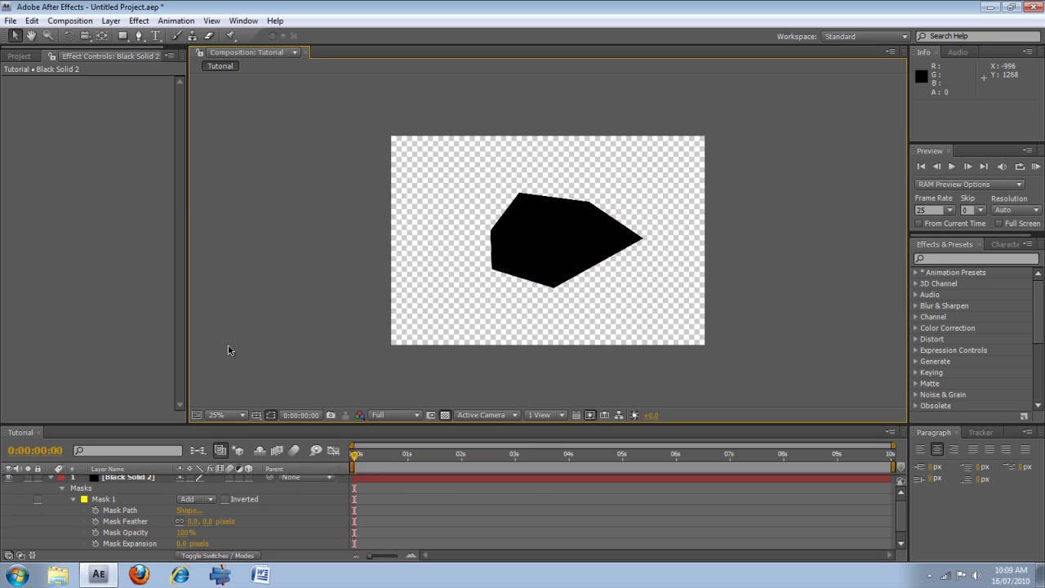
- Draw a red rectangle shape over the black solid, then undo it
click(53, 479)
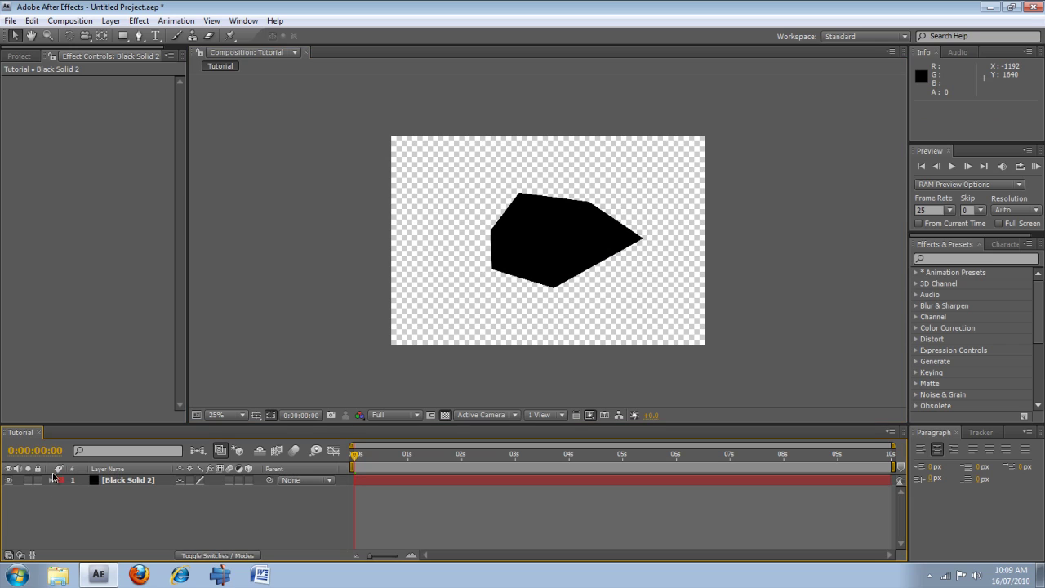
click(125, 36)
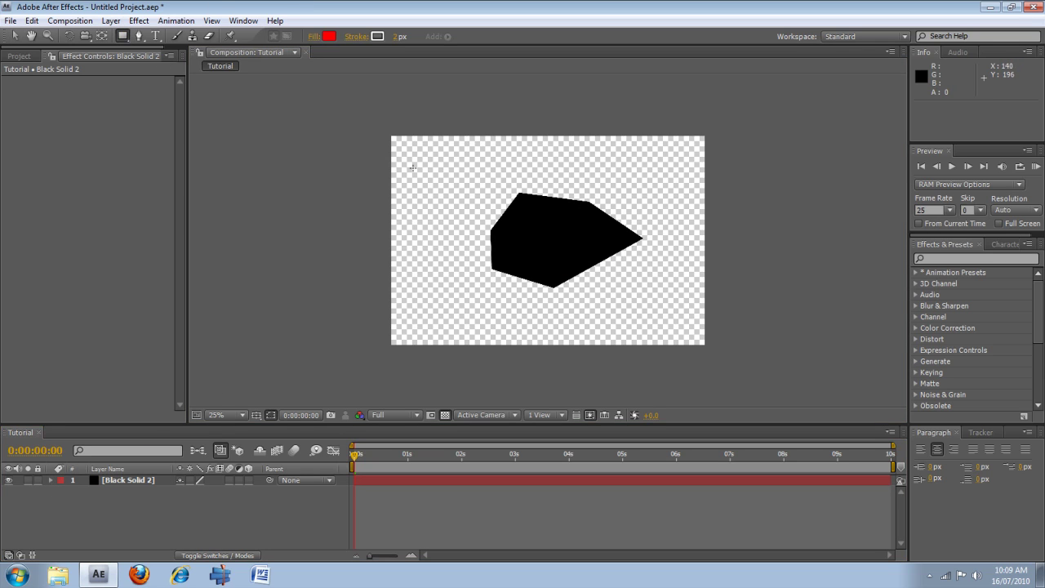
drag(412, 167, 528, 235)
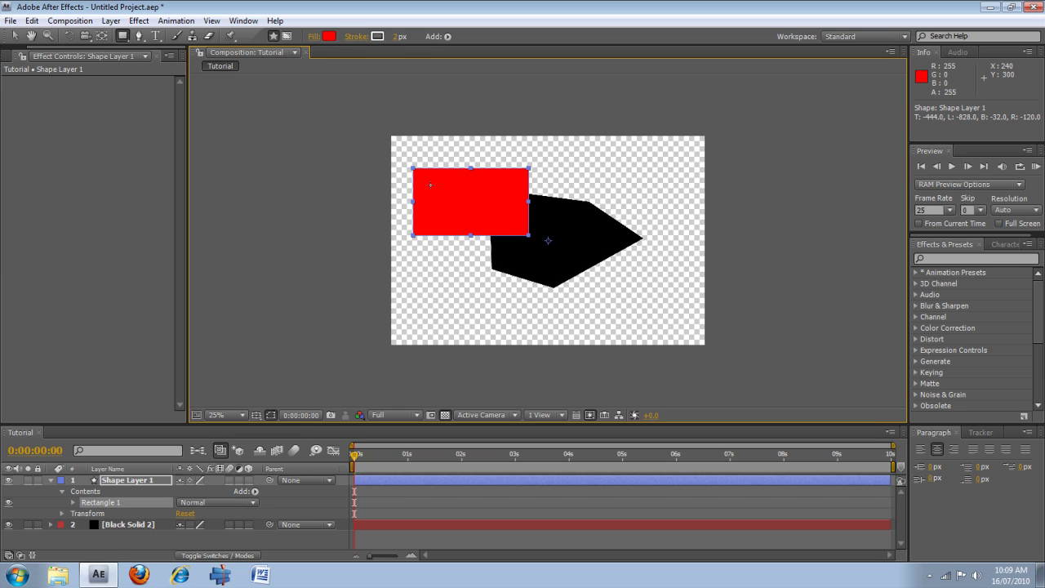
key(ctrl+z)
key(ctrl+z)
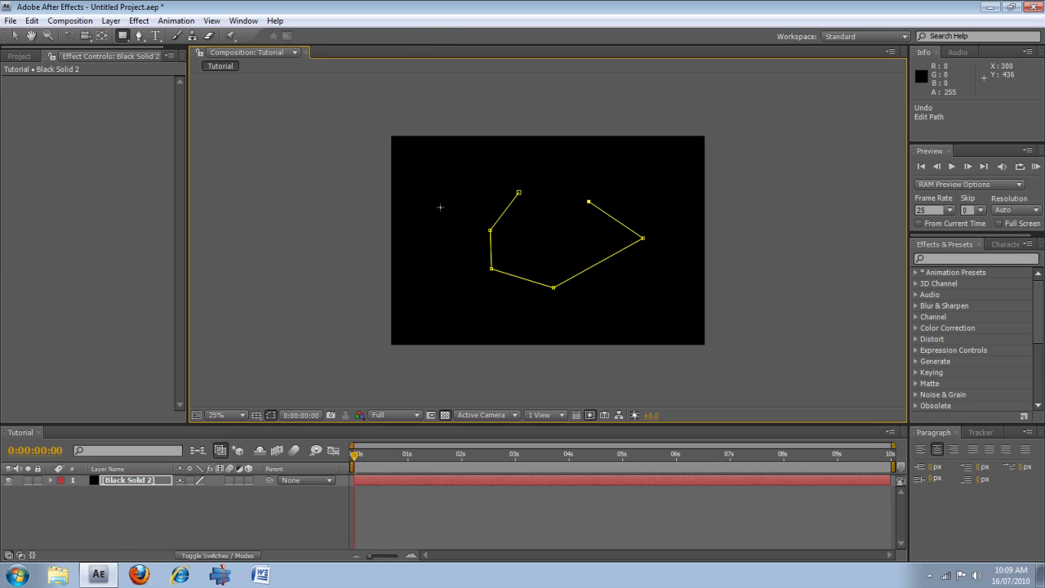
- Delete Mask 1 from Black Solid 2 so the solid fills the frame
click(47, 491)
click(51, 480)
click(116, 503)
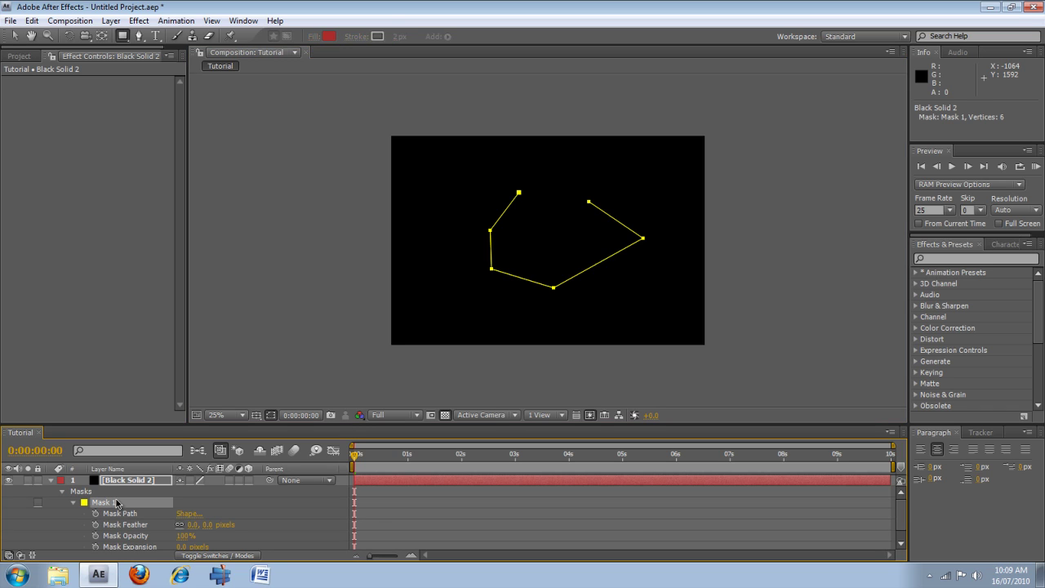
key(Delete)
- Collapse the solid's properties and drag out a tiny rectangle shape layer
key(F2)
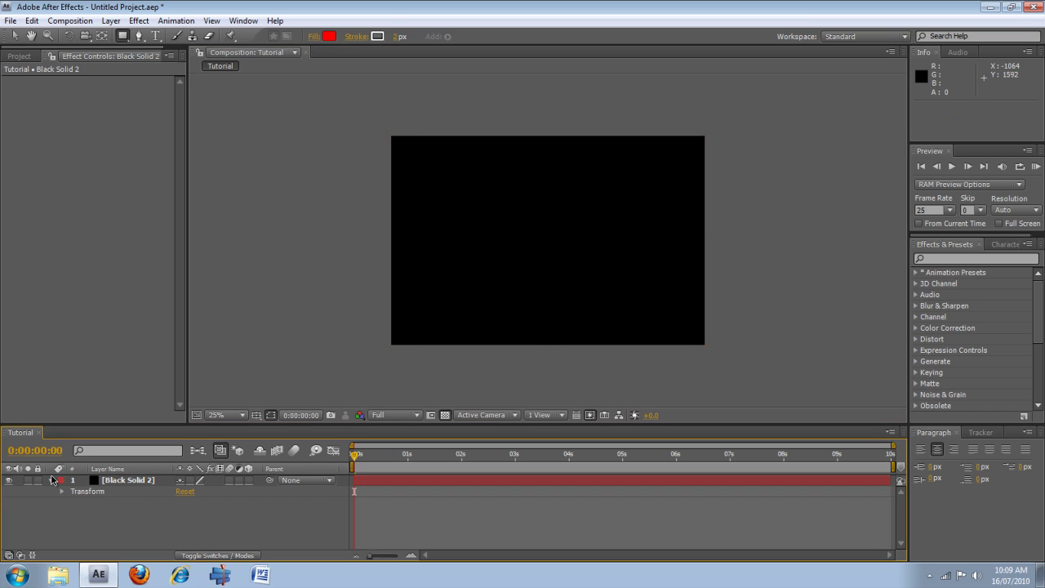
click(54, 480)
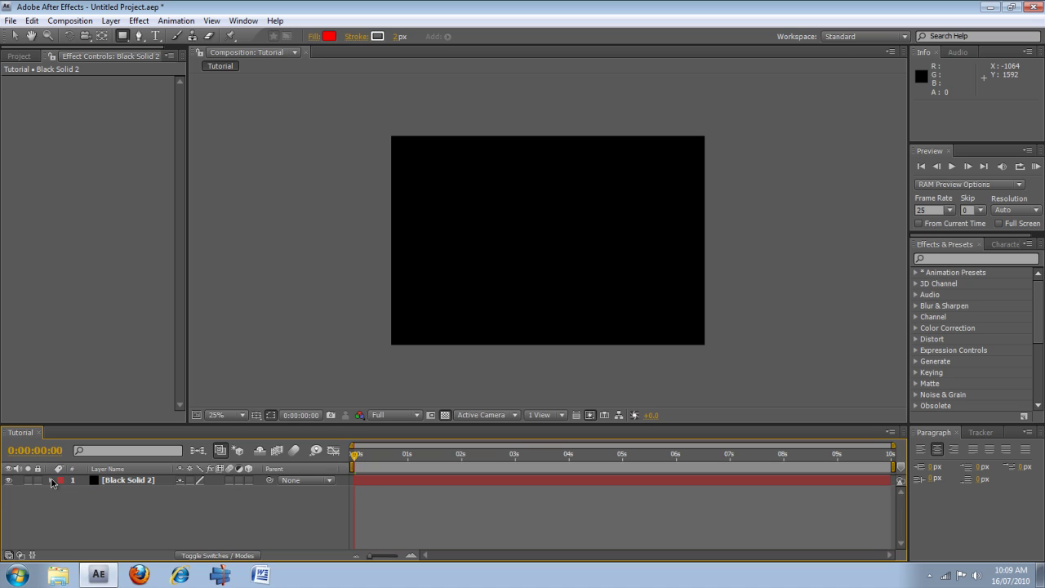
drag(224, 295, 227, 298)
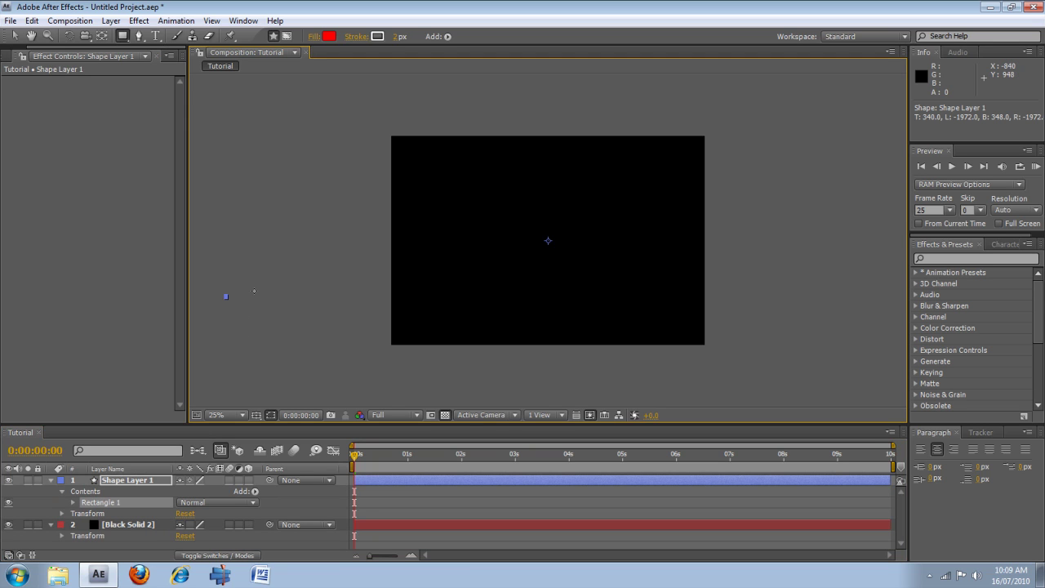
- Undo the tiny rectangle, then zoom the composition view between 25%, 50% and 100%
key(ctrl+z)
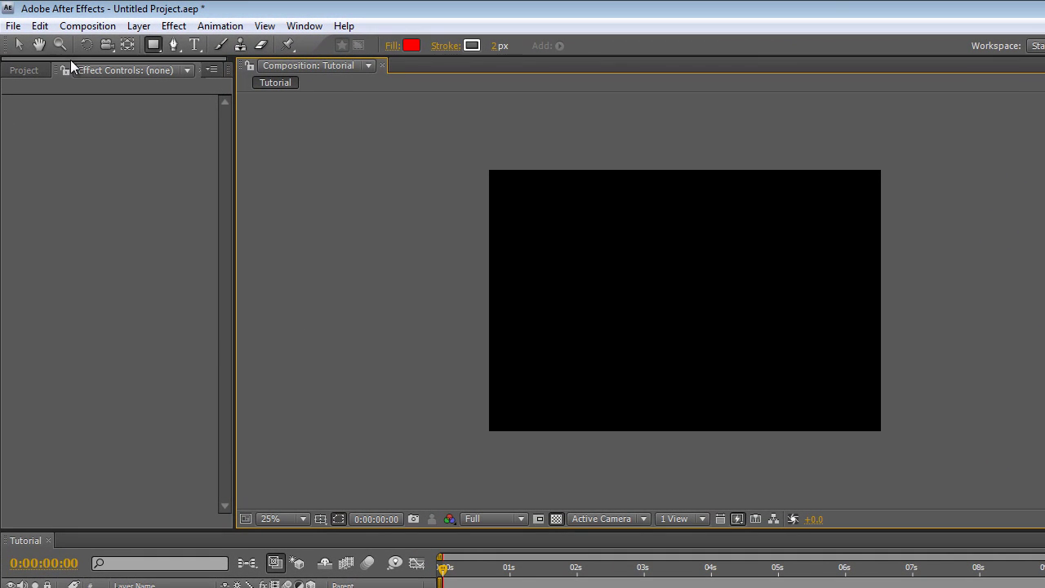
click(19, 45)
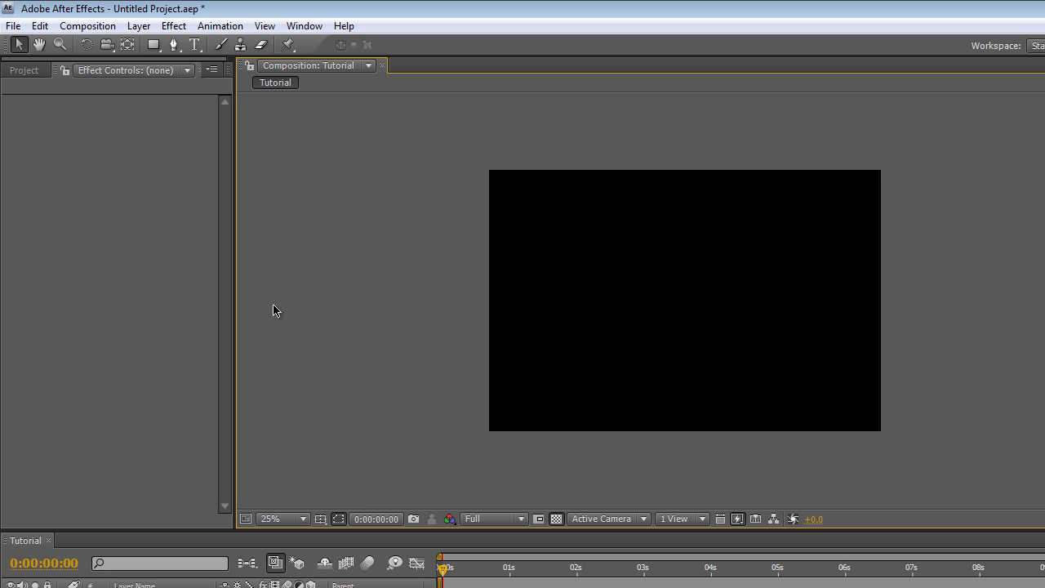
key(comma)
key(period)
key(period)
key(comma)
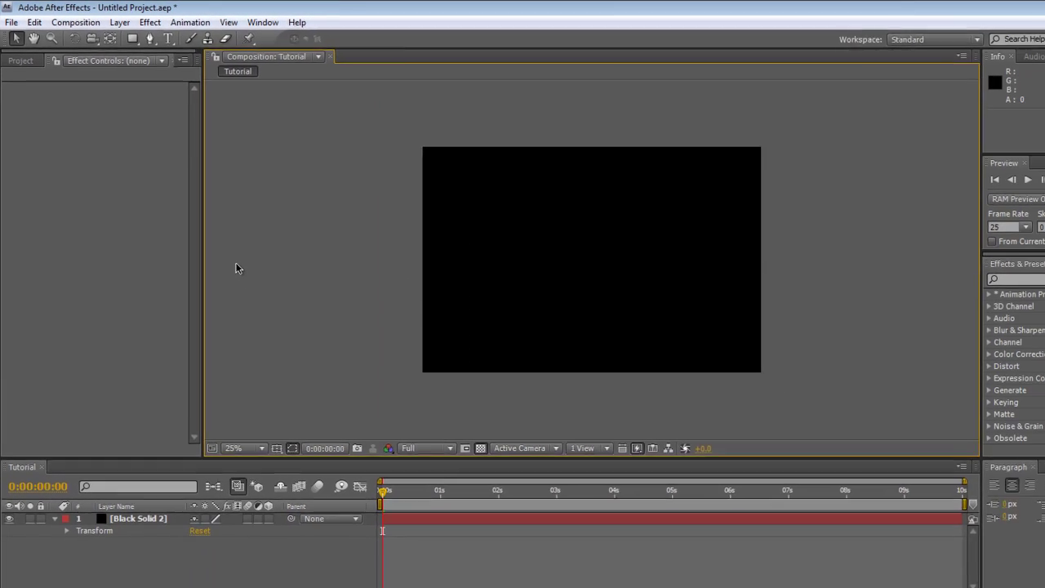
key(comma)
key(comma)
key(comma)
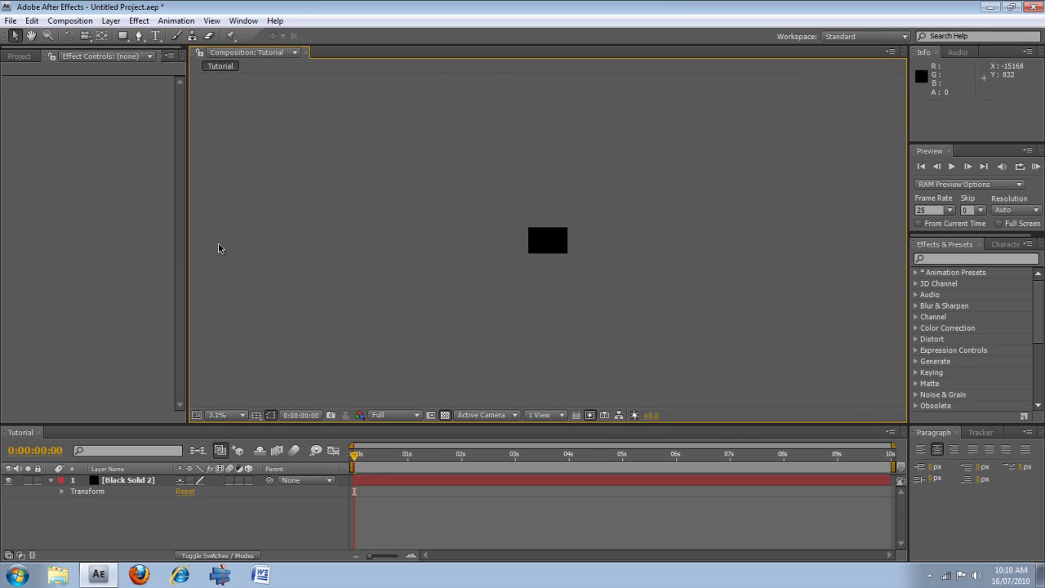
key(period)
key(period)
key(period)
key(period)
key(period)
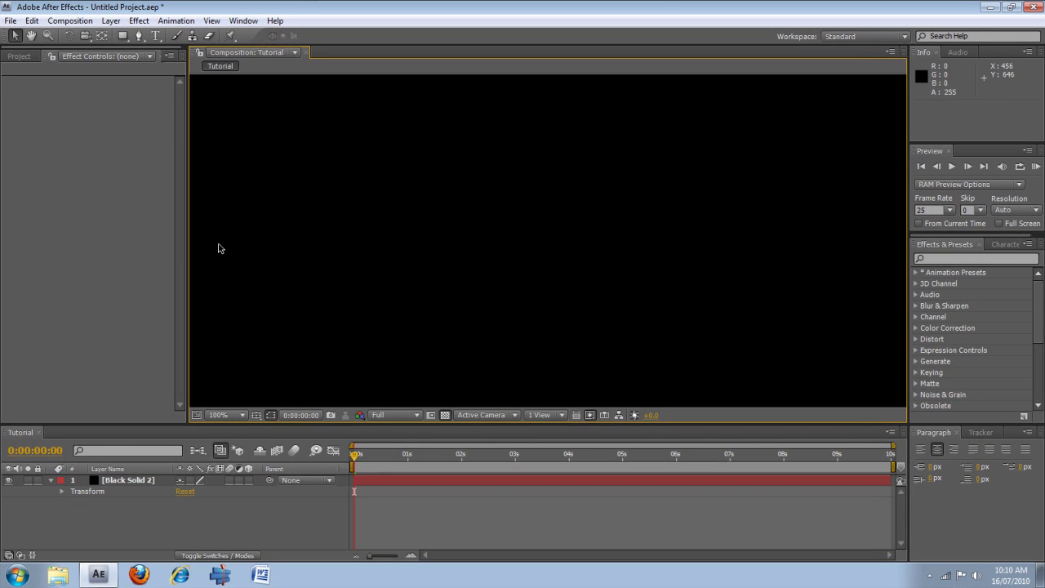
key(comma)
key(comma)
key(comma)
key(period)
key(comma)
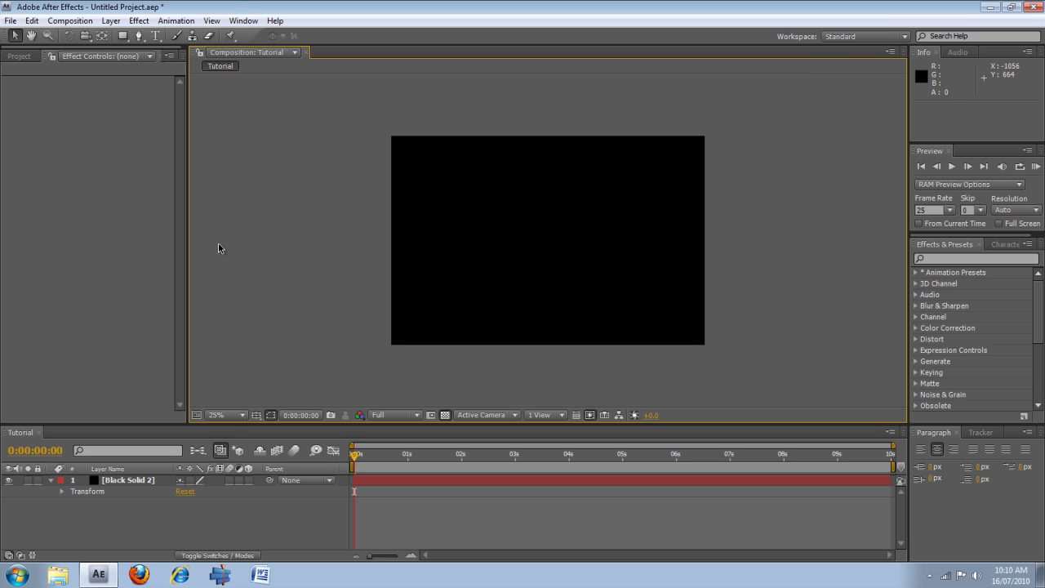
- Pan the composition view with the Hand tool, then return to the Selection tool
key(h)
drag(490, 205, 428, 206)
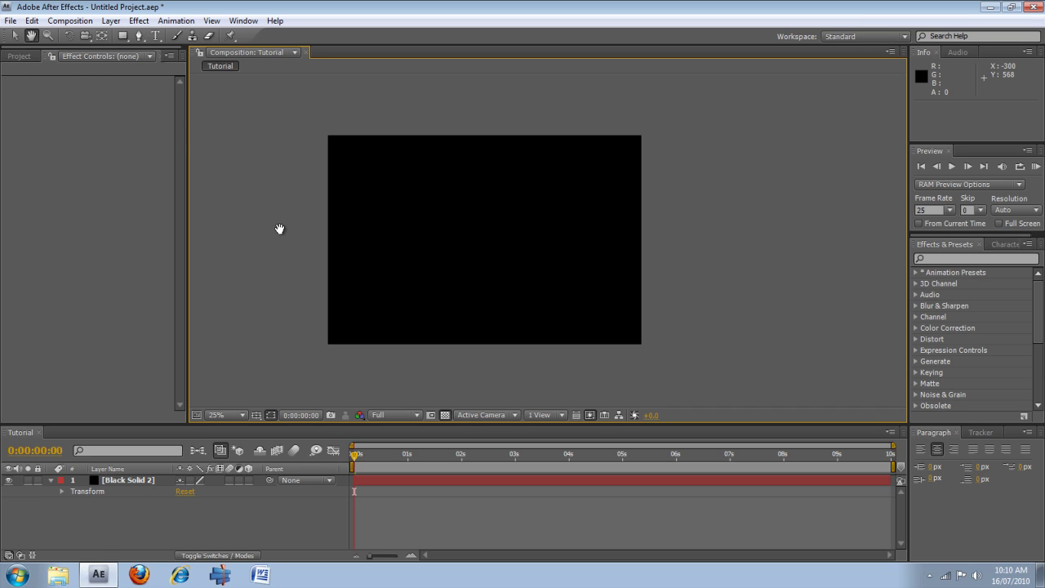
key(v)
key(g)
click(406, 167)
click(401, 220)
click(544, 262)
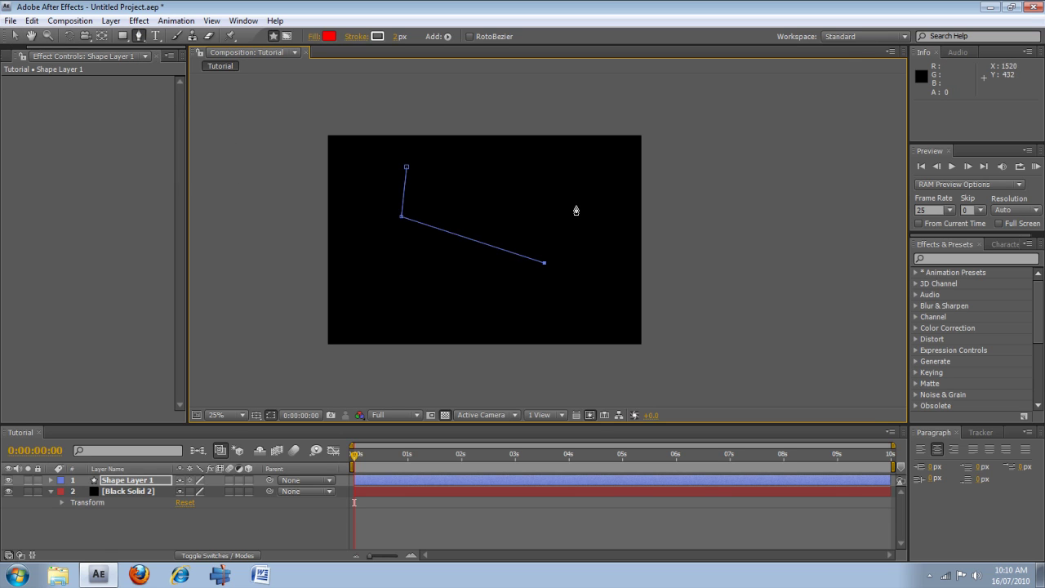
click(575, 205)
click(406, 168)
click(489, 187)
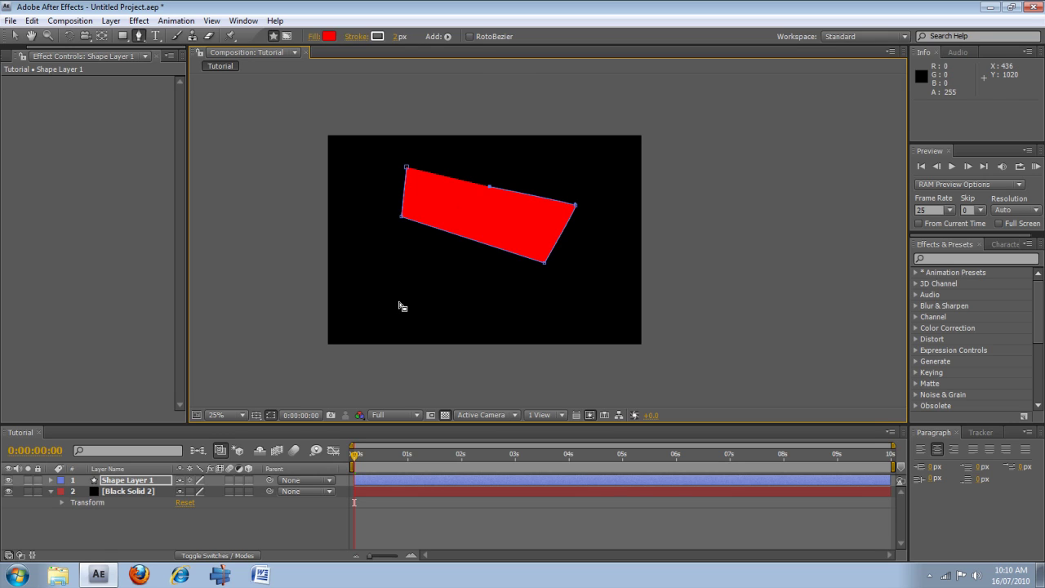
key(ctrl+z)
key(ctrl+z)
key(ctrl+z)
key(ctrl+z)
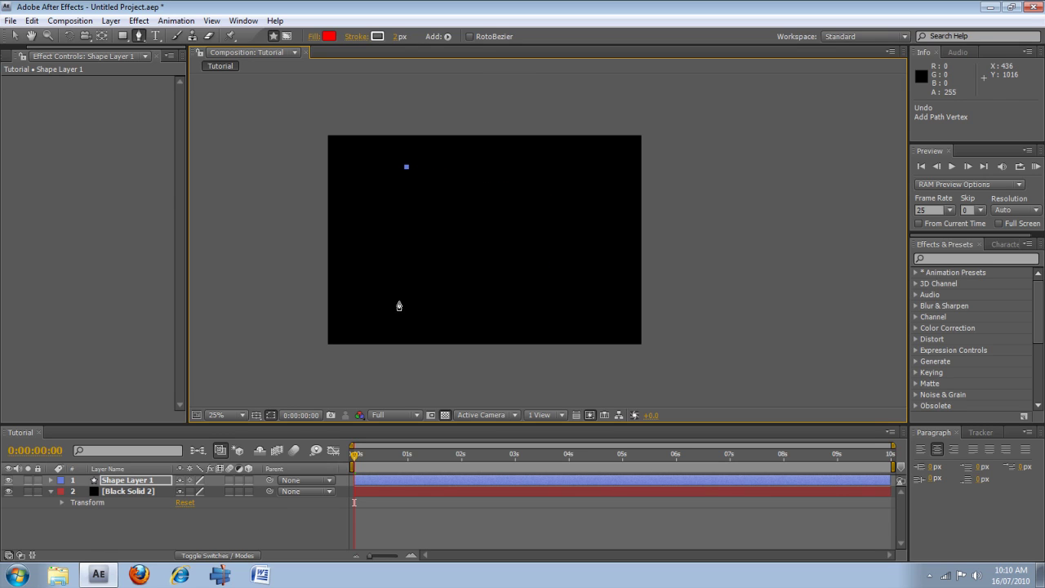
key(ctrl+z)
key(ctrl+z)
key(ctrl+z)
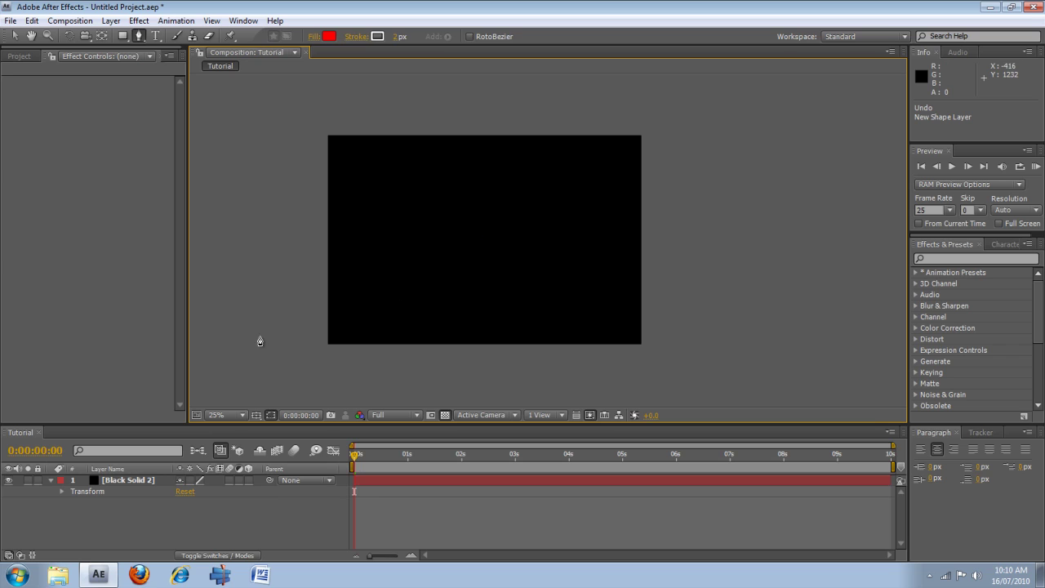
click(14, 37)
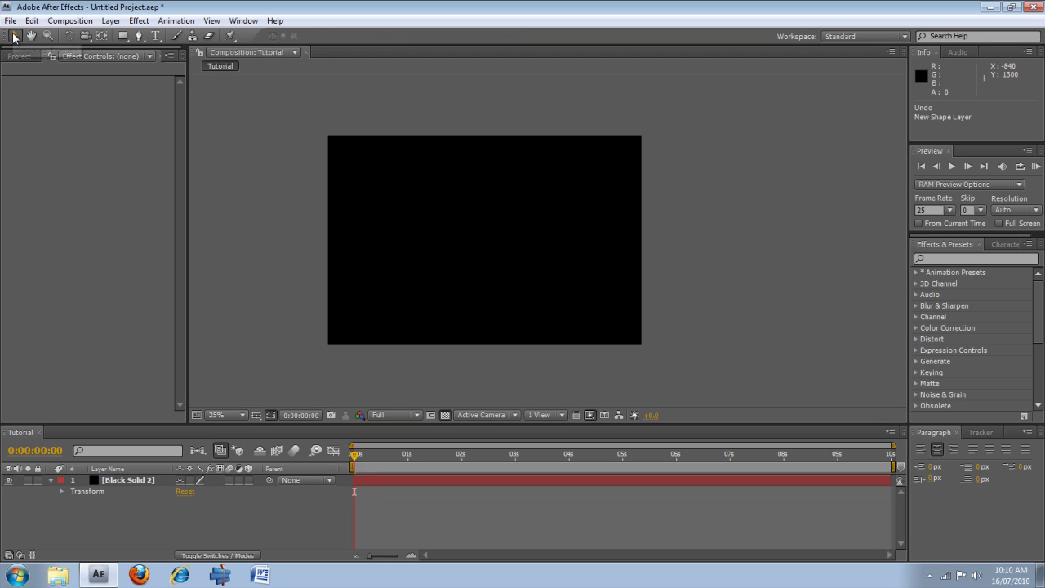